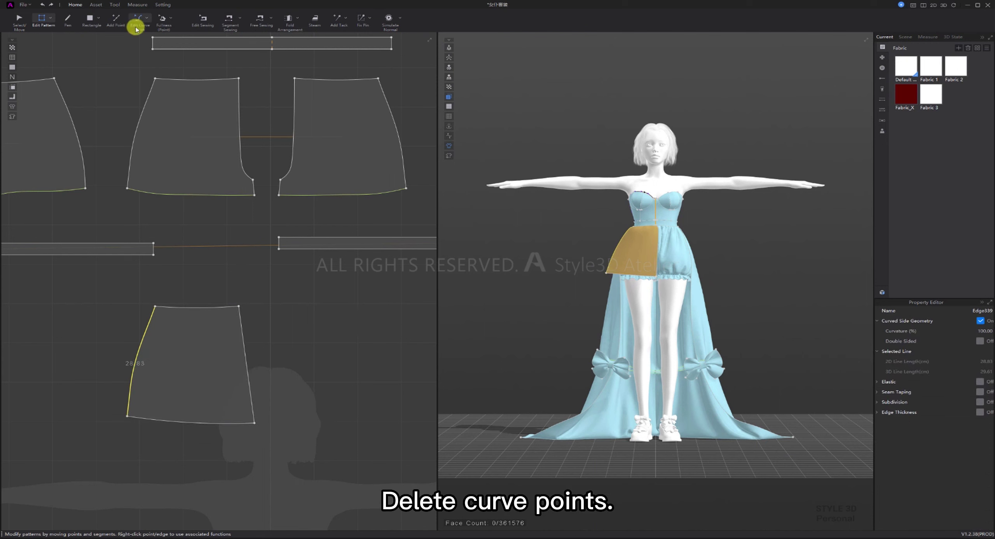
Delete the curve point on the curved side edge of the separate skirt piece to straighten that edge.
right_click(139, 349)
click(235, 349)
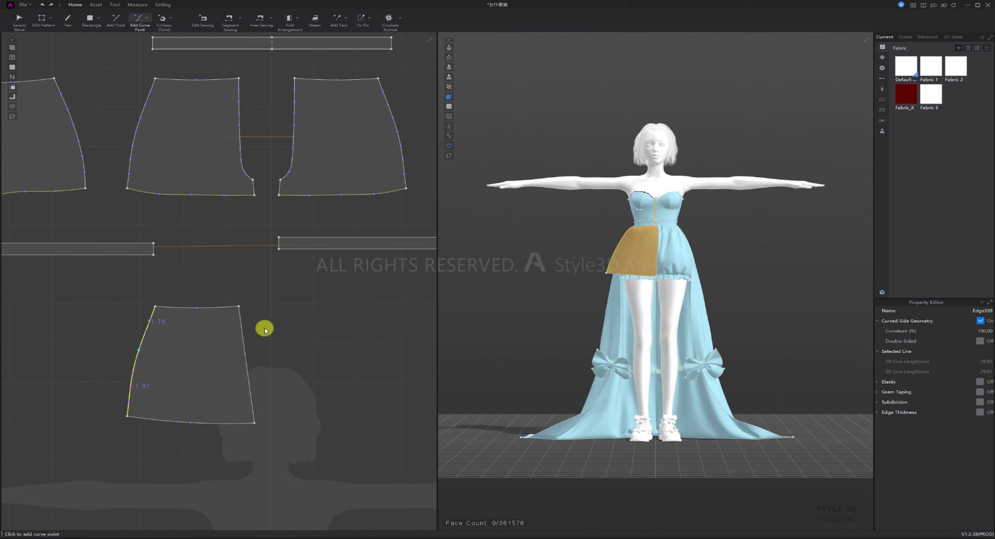
click(42, 19)
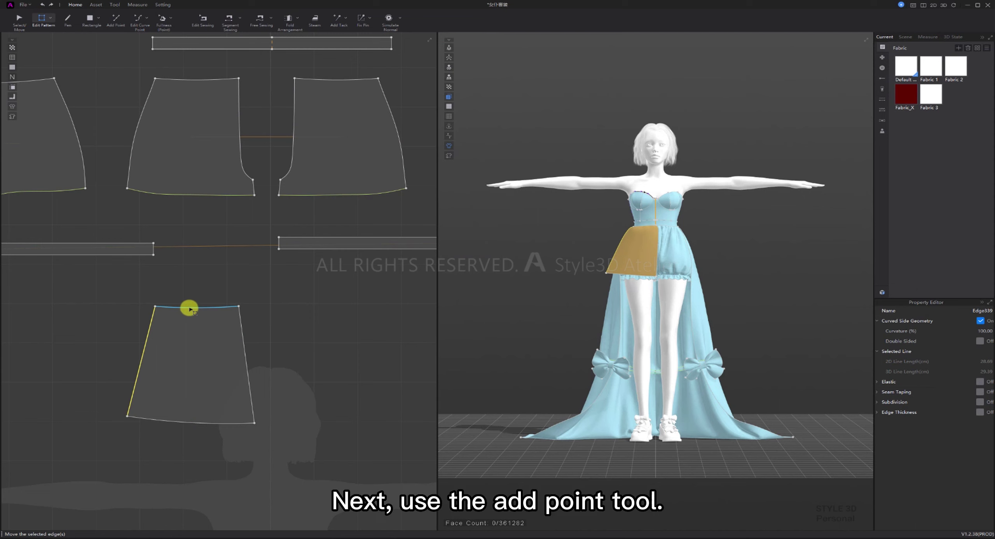
Split the top edge of the separate skirt piece uniformly into 4 segments with the Add Point tool.
click(112, 19)
right_click(199, 306)
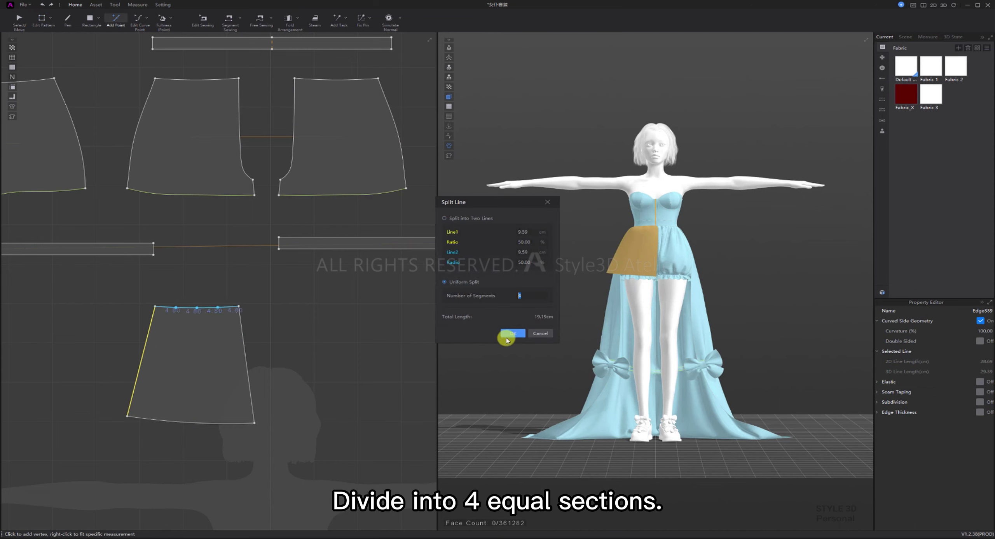
click(507, 335)
Delete the two end points of the skirt piece's top edge to narrow it to the inner split points.
key(z)
click(155, 307)
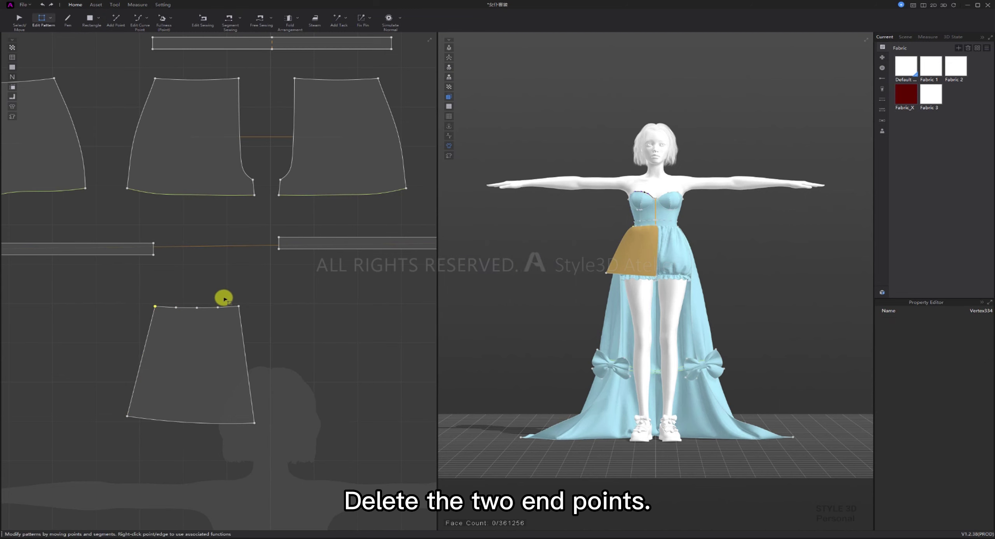
shift+drag(243, 308, 249, 312)
key(Delete)
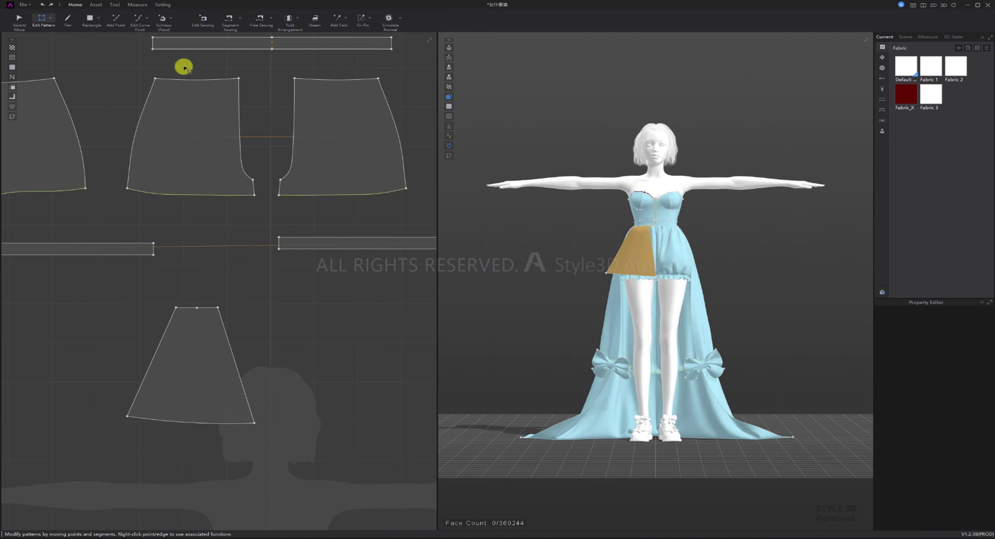
Use Edit Sewing to fit the waist seam to the narrowed top edge and shorten its counterpart on the shorts panel.
click(204, 20)
scroll(148, 307, up, 2)
drag(179, 318, 183, 308)
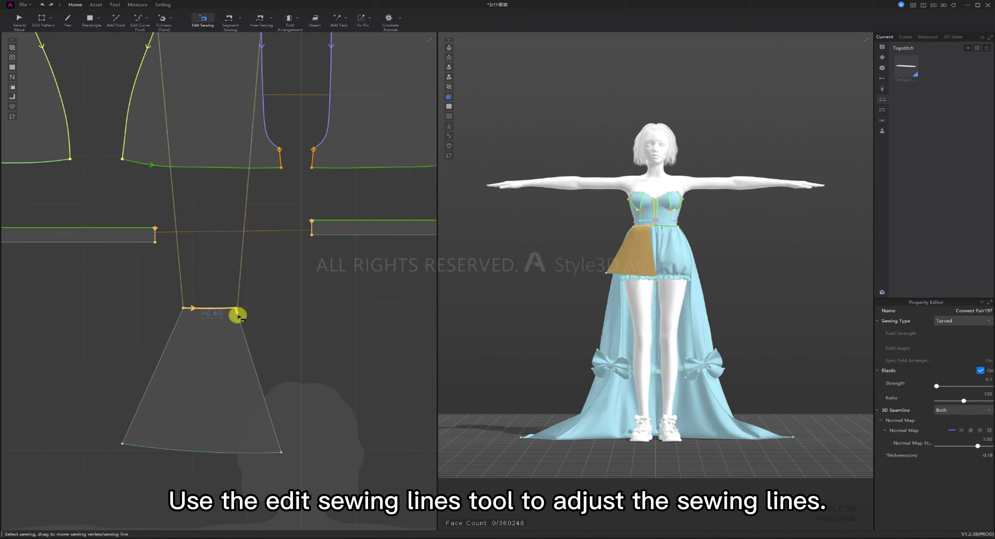
scroll(251, 319, down, 3)
drag(245, 286, 216, 288)
Simulate the garment and pull the skirt piece outward at the hip, then stop the simulation.
click(390, 20)
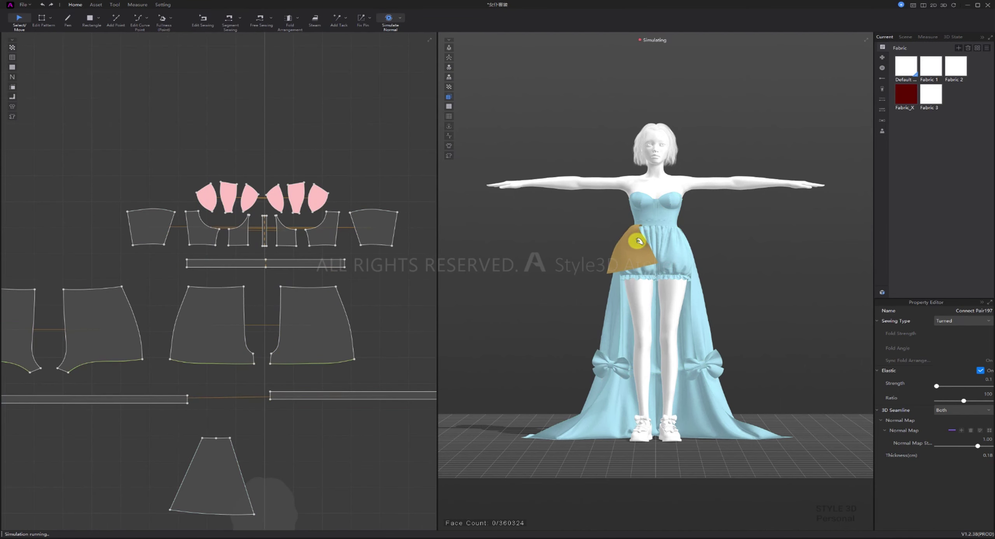
drag(635, 241, 405, 342)
middle_drag(257, 448, 261, 275)
scroll(262, 268, up, 2)
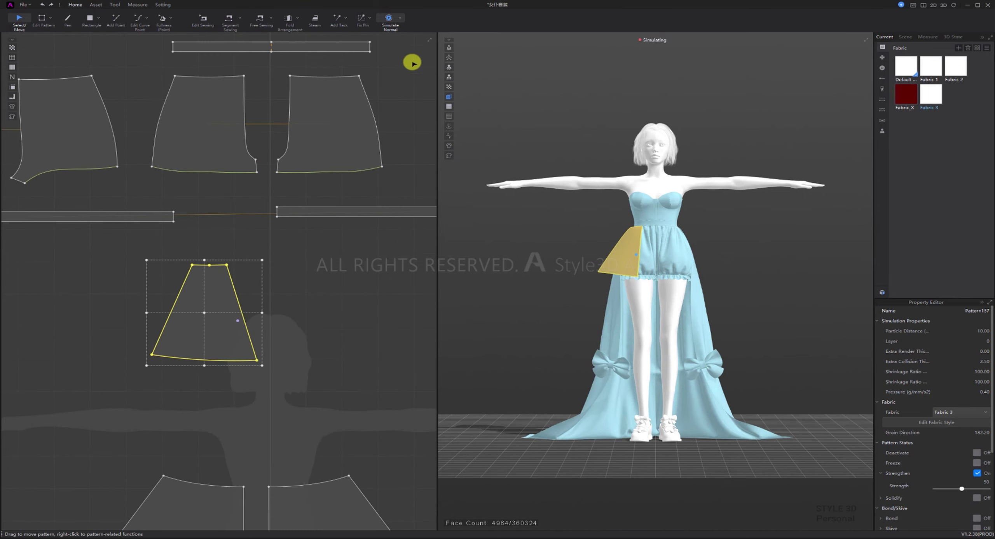
click(392, 19)
Widen the skirt piece's hem by moving both bottom corner points outward with Edit Pattern.
click(50, 17)
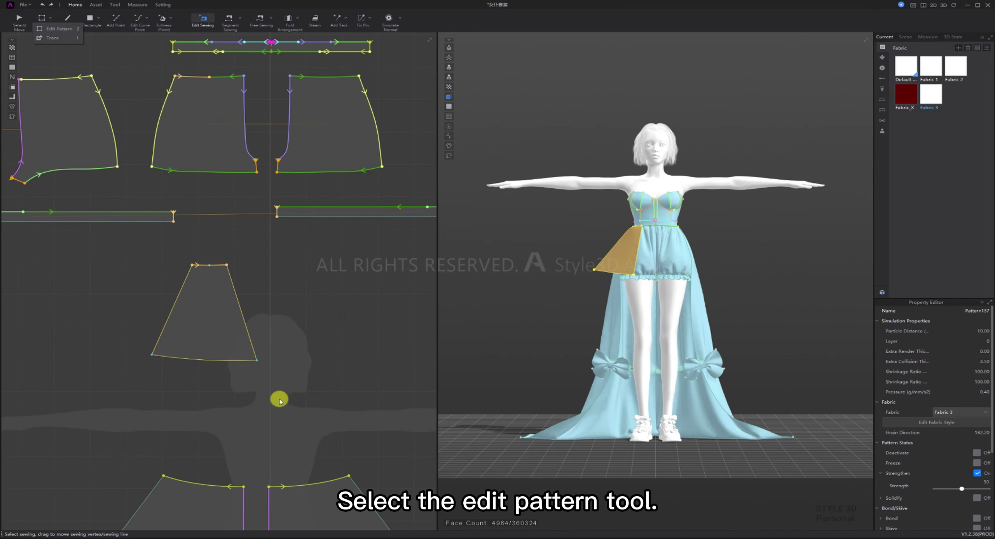
click(42, 19)
drag(257, 360, 286, 366)
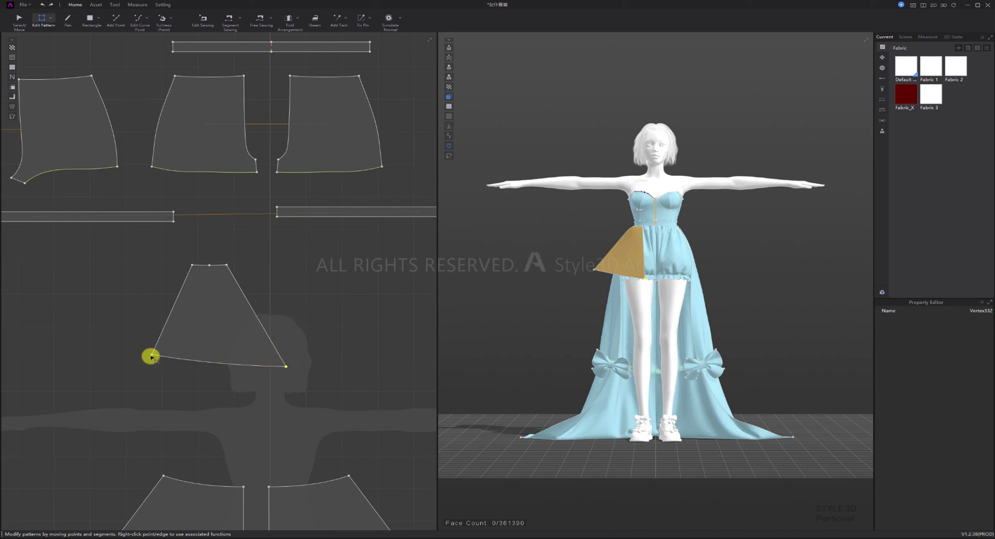
click(151, 354)
drag(145, 356, 139, 352)
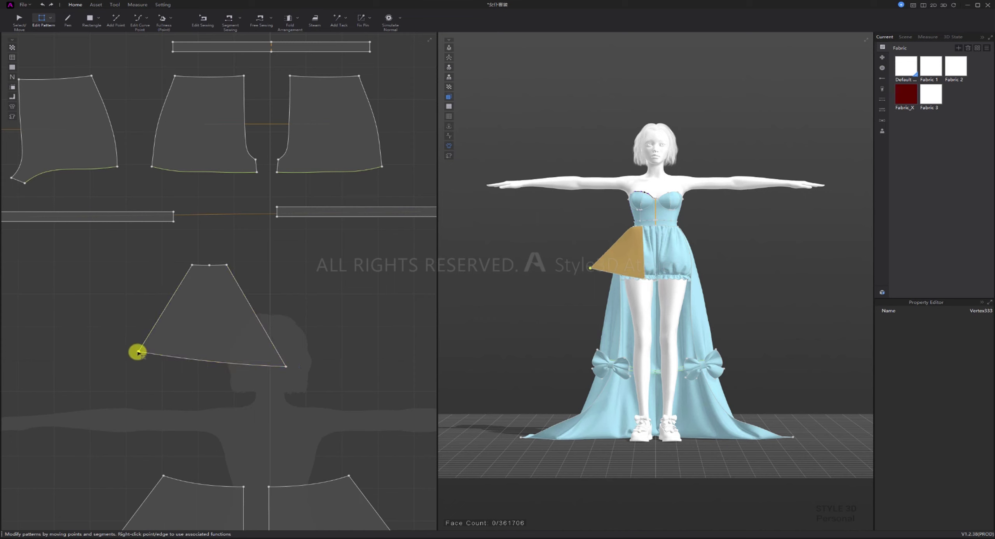
Delete the middle point on the skirt piece's top edge and fine-tune the hem corner nearest the centre line.
right_click(209, 264)
click(222, 274)
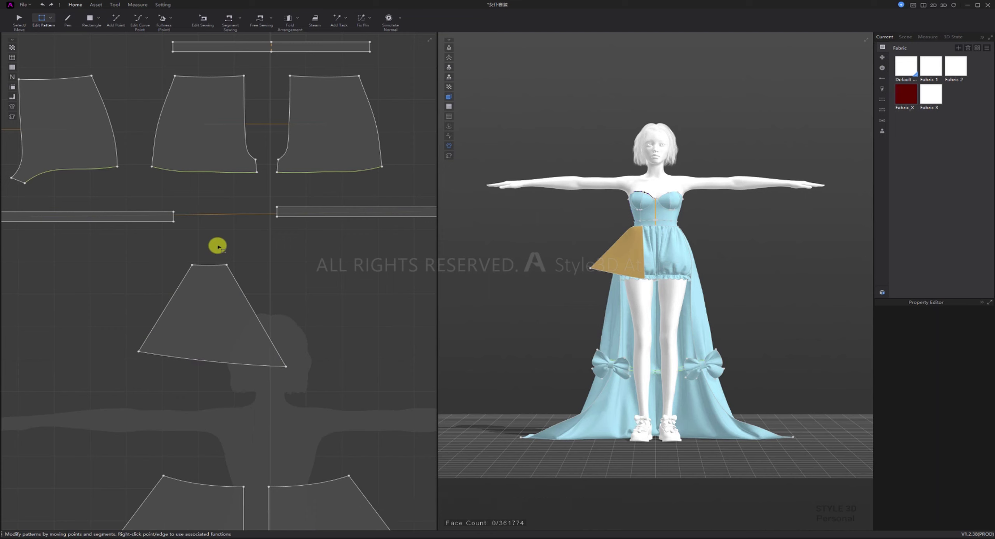
click(284, 367)
Simulate the garment briefly to drape the widened skirt piece.
click(389, 18)
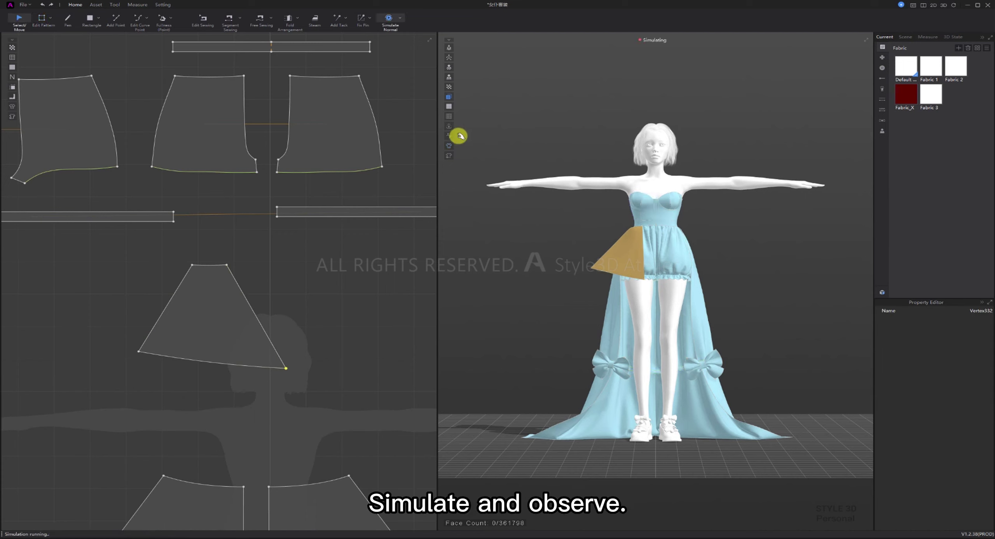
click(396, 26)
click(391, 20)
Distribute 11 internal lines between the two side edges of the skirt piece.
key(z)
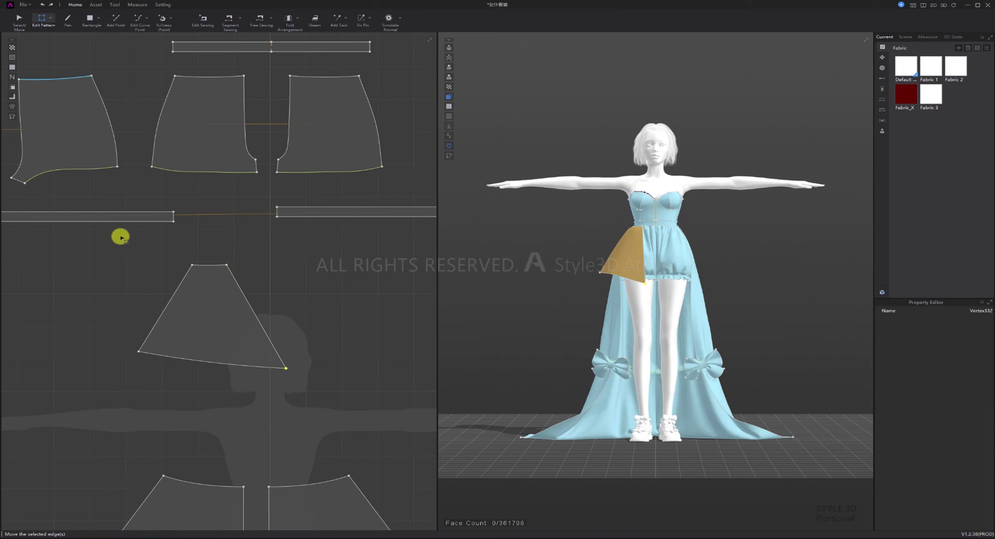
click(164, 311)
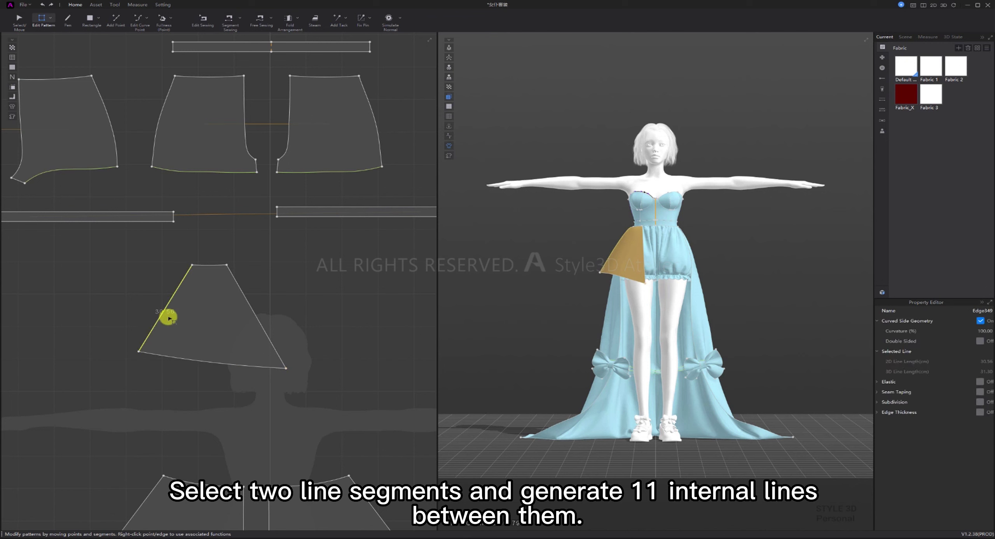
right_click(255, 313)
click(284, 356)
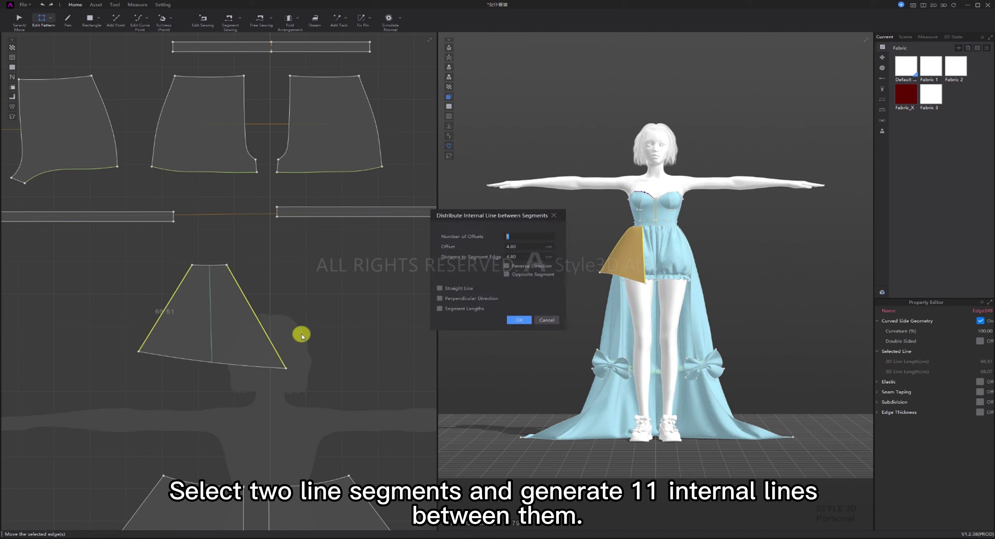
text(11)
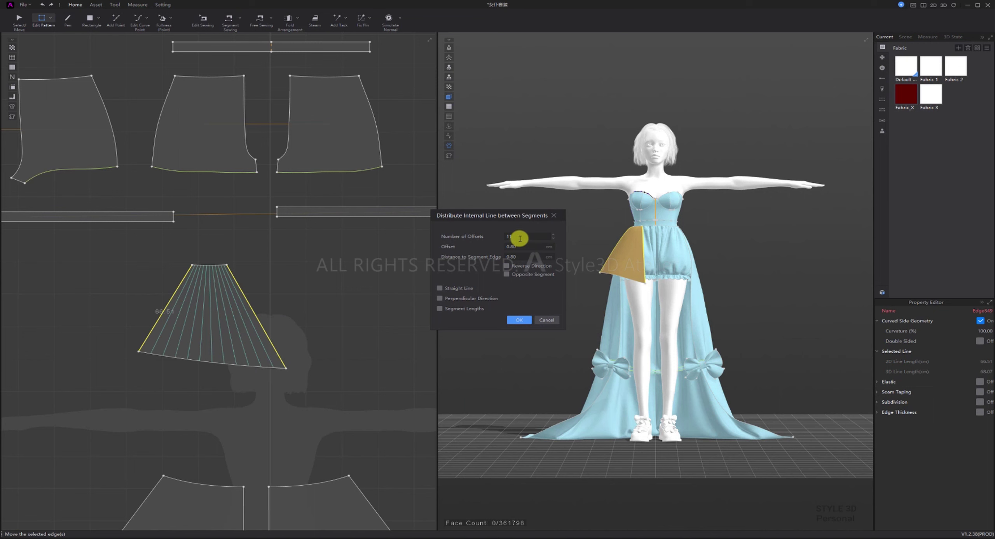
key(Return)
Select all 11 internal lines and extend them to the outline with points added there.
scroll(249, 334, up, 3)
click(256, 355)
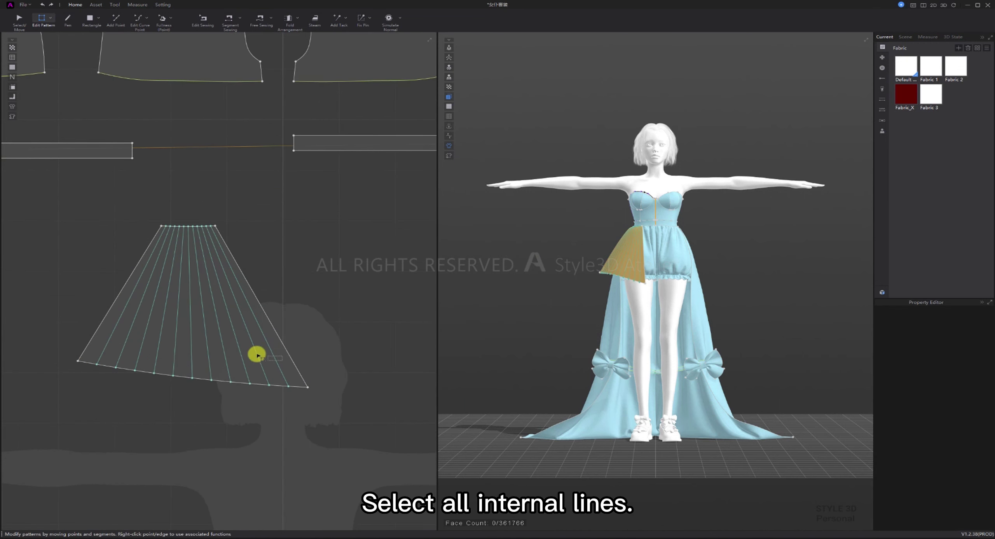
drag(101, 351, 96, 349)
right_click(105, 348)
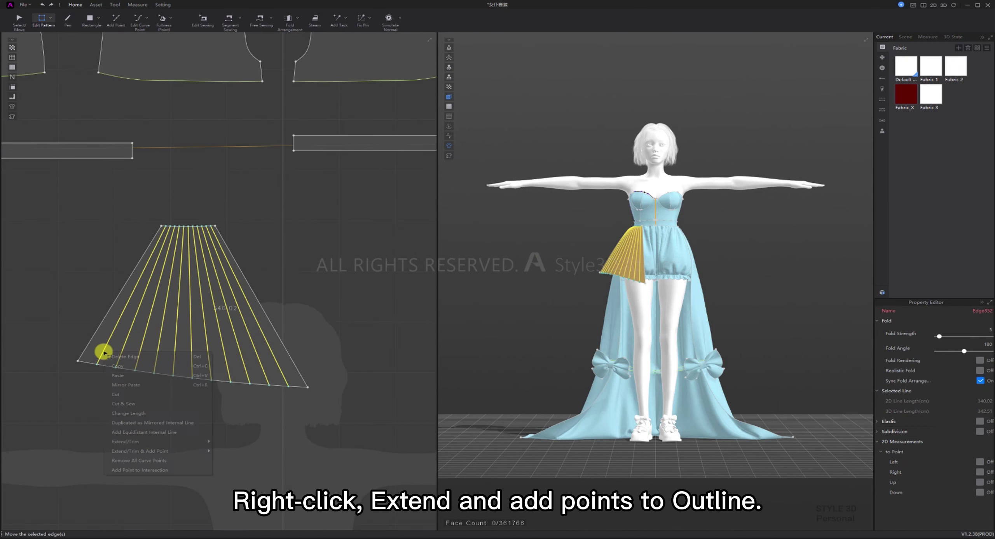
click(149, 451)
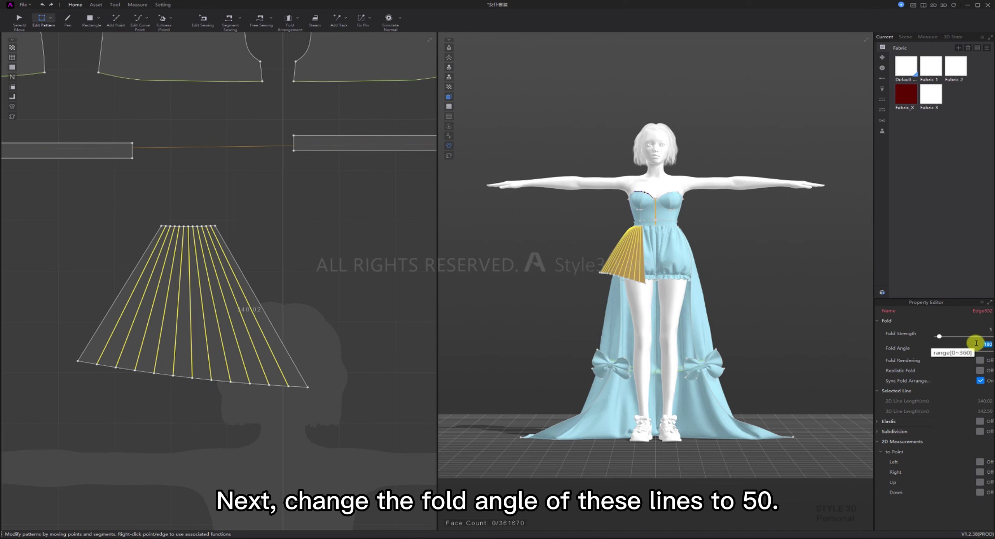
Set the fold angle of the internal lines to 50 and simulate, pulling the skirt piece to form its pleats.
key(Return)
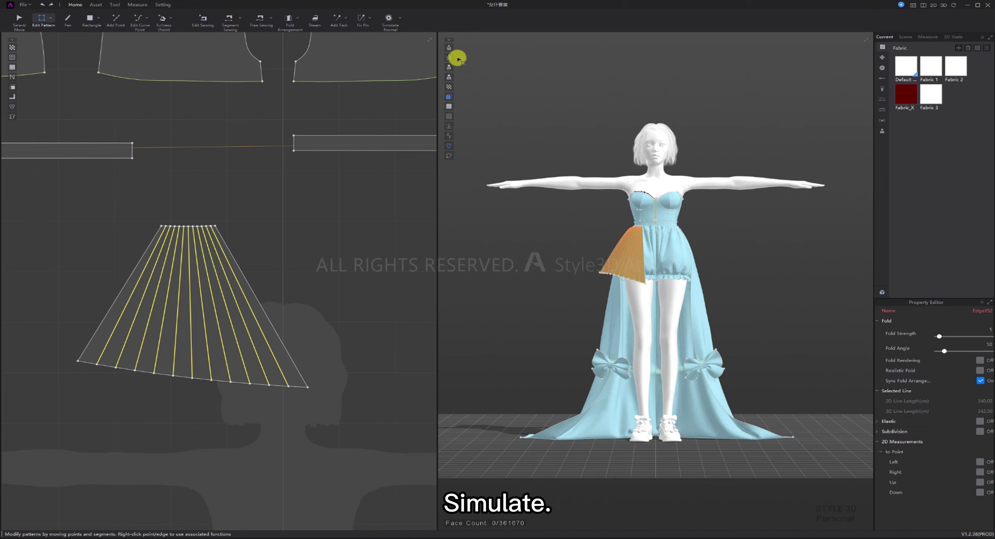
click(389, 20)
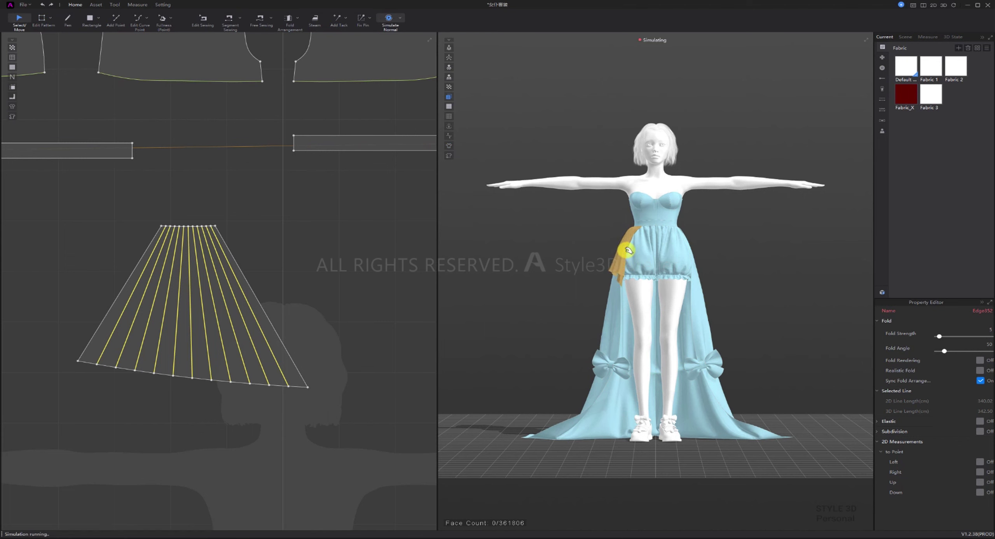
click(627, 249)
mouse_move(622, 246)
mouse_down()
mouse_move(613, 238)
mouse_move(626, 253)
mouse_up()
right_drag(626, 253, 675, 259)
drag(636, 280, 625, 244)
right_drag(667, 281, 622, 287)
Increase the stretch values of Fabric 3, setting Stretch Warp to 57 and Stretch Bias to 55, and adjust the piece in simulation.
click(939, 94)
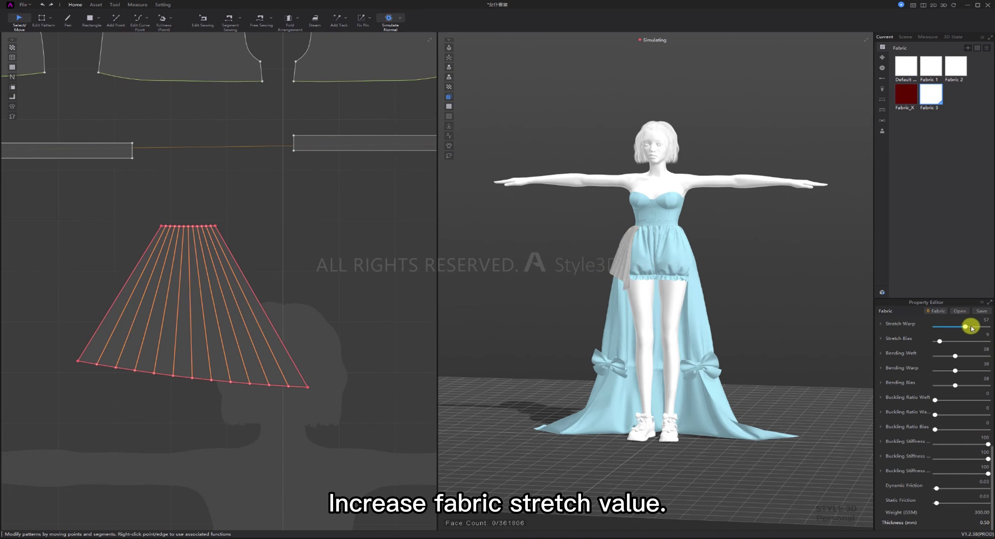
drag(970, 327, 974, 329)
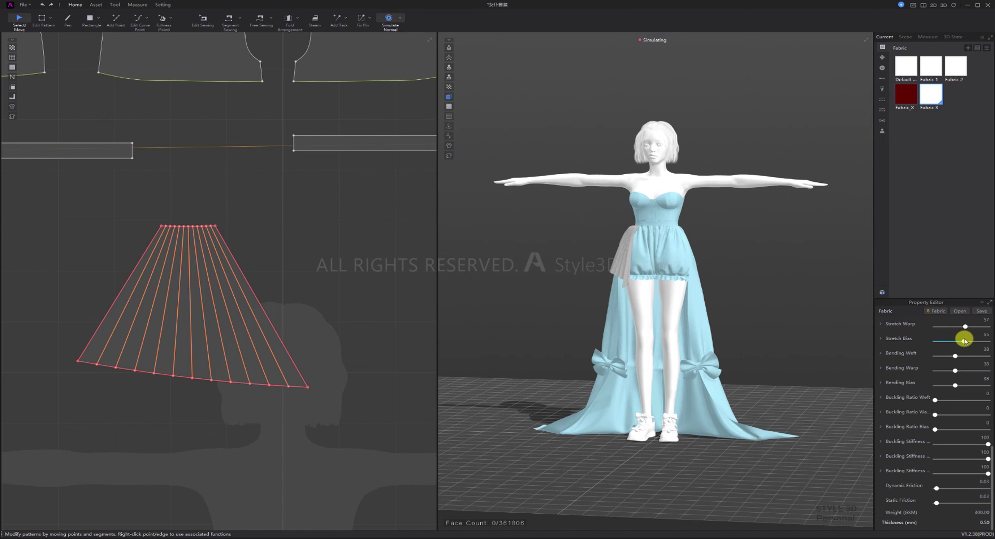
click(634, 254)
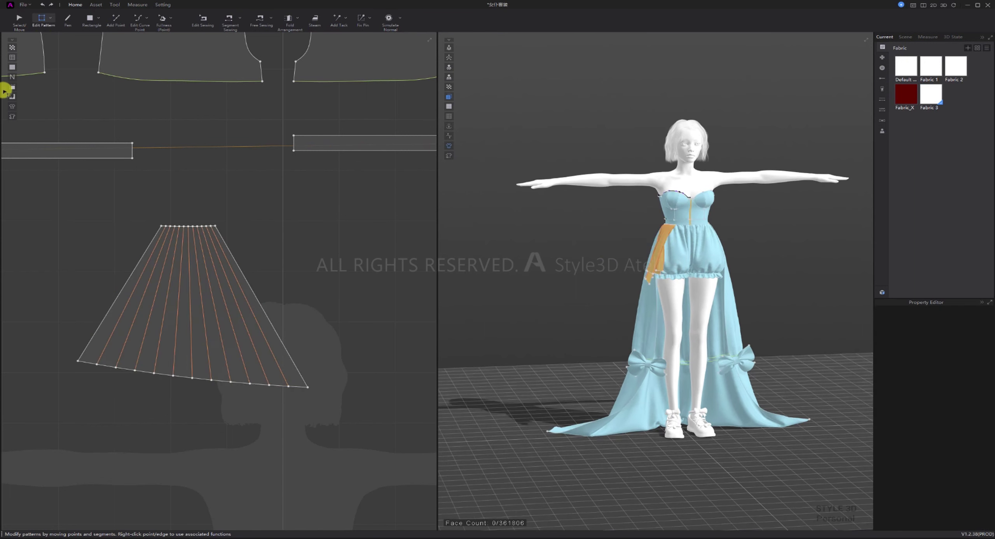
Curve every hem segment between the internal lines outward with Edit Curvature to create a scalloped edge.
click(136, 18)
click(156, 46)
scroll(105, 377, up, 3)
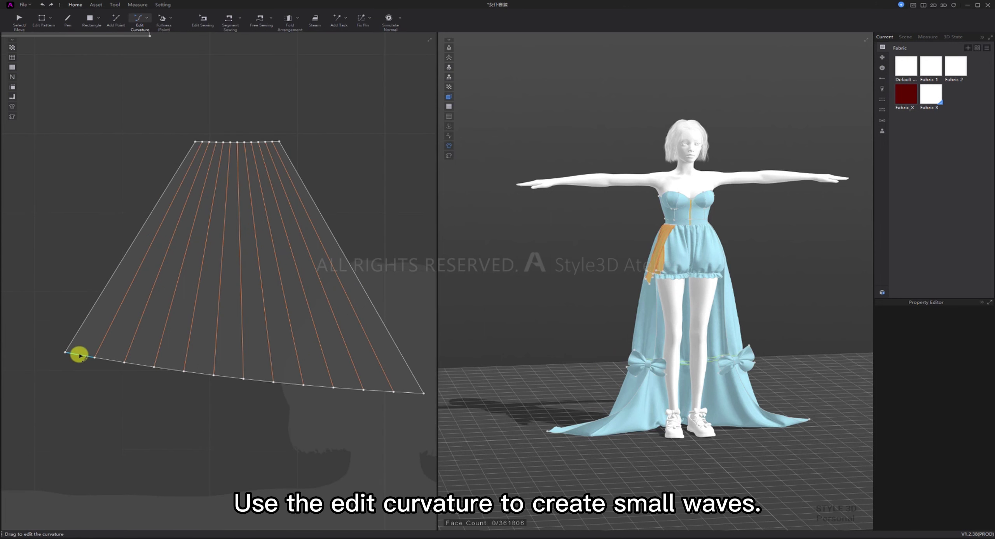
drag(79, 354, 199, 398)
drag(231, 383, 420, 431)
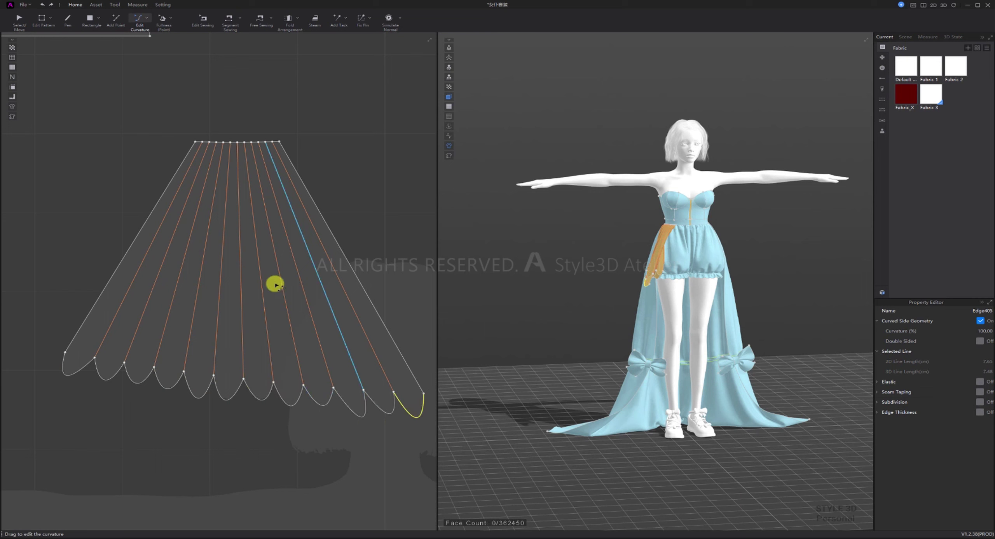
Add one equidistant internal line at 0.2 spacing on both sides of each pleat line, extended to the outline.
click(40, 20)
drag(362, 329, 110, 333)
right_click(110, 333)
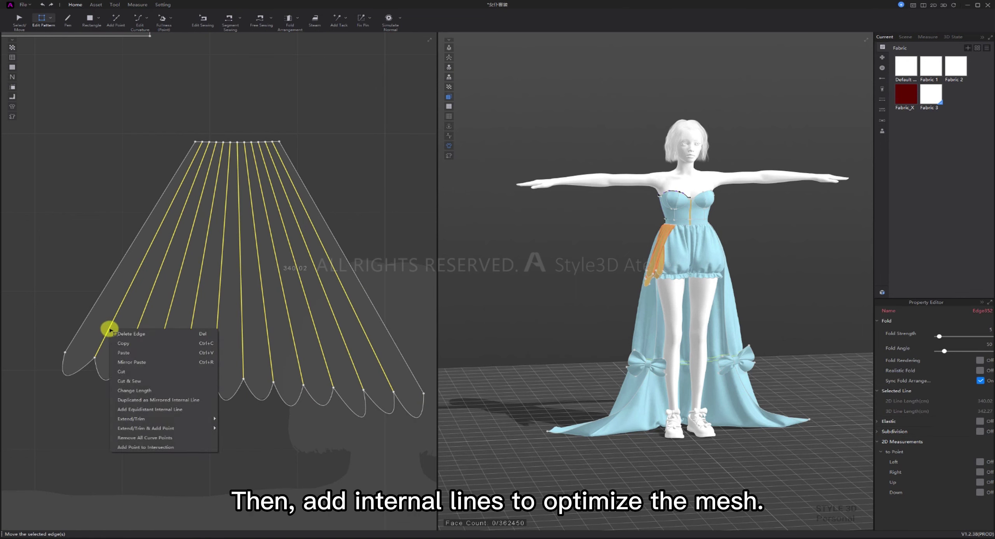
click(133, 408)
click(448, 276)
click(530, 227)
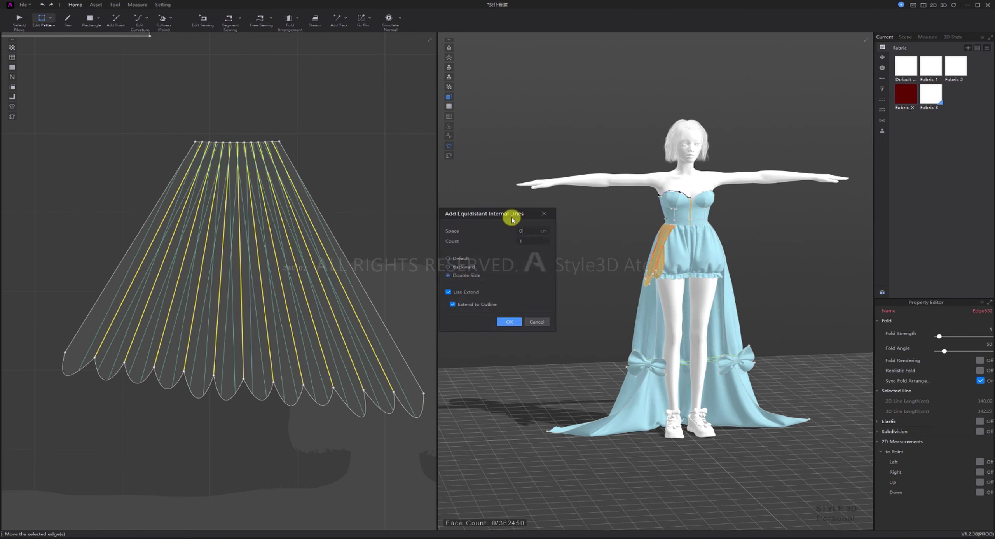
text(0.2)
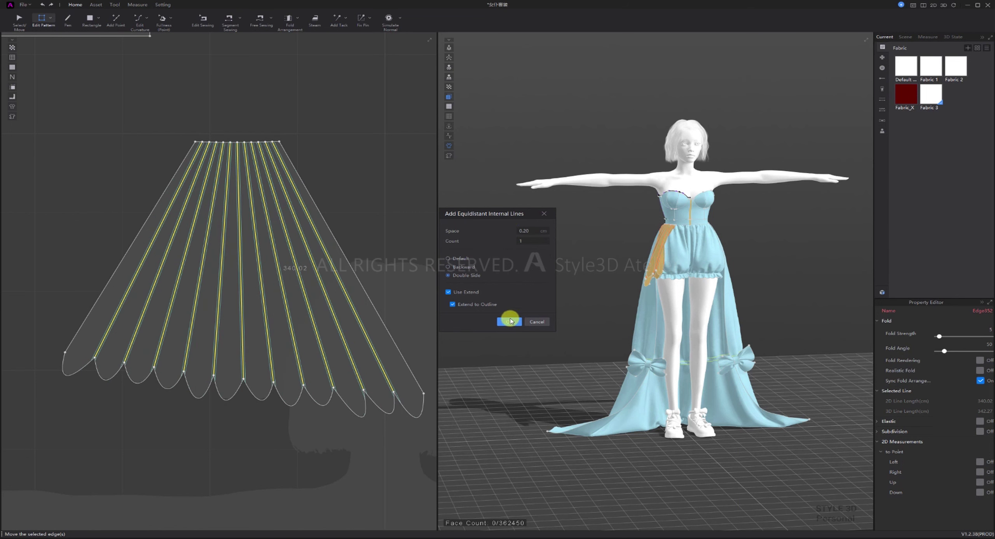
click(510, 321)
Simulate the scalloped skirt piece and pull it outward at the hip so its pleats fan out.
key(space)
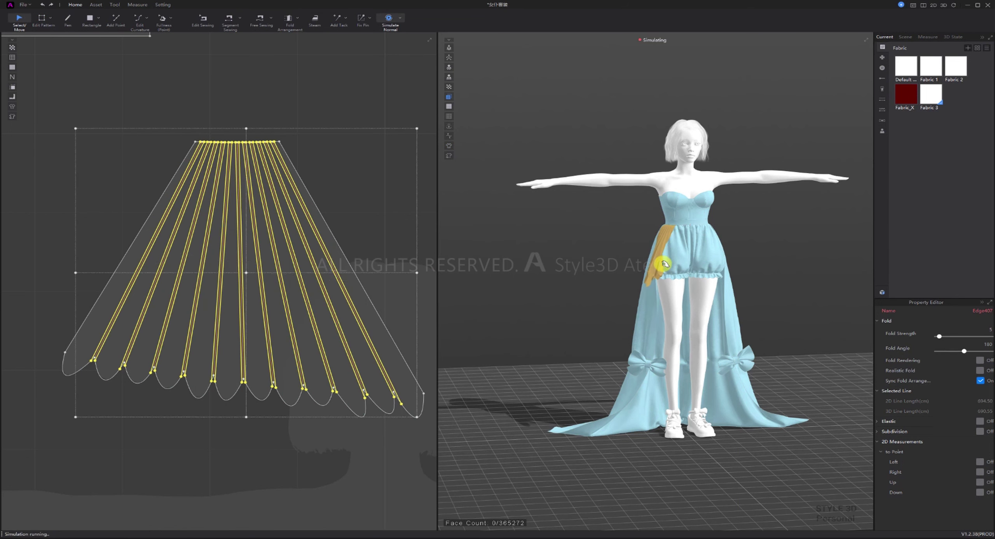
drag(664, 264, 645, 274)
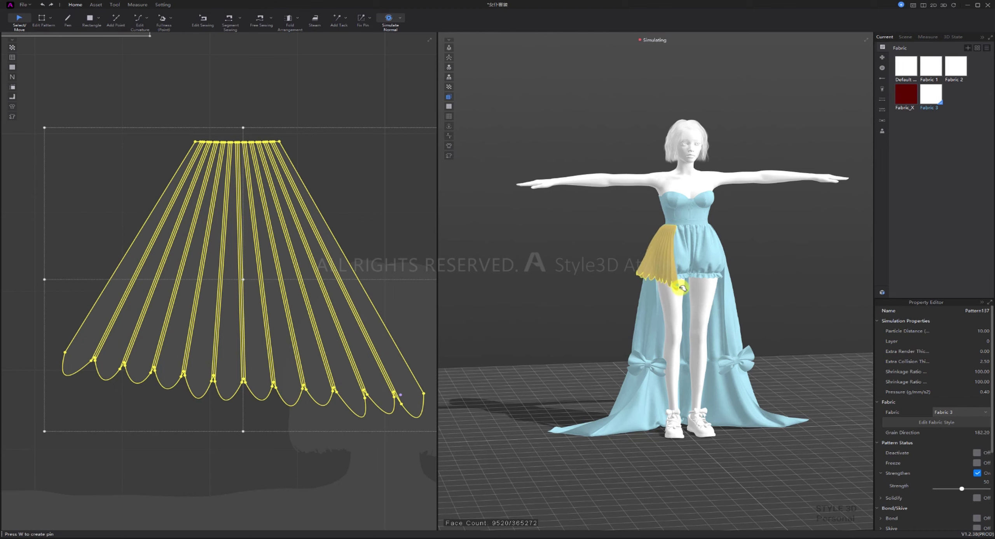
right_drag(682, 288, 729, 234)
click(697, 254)
click(655, 275)
scroll(664, 281, up, 3)
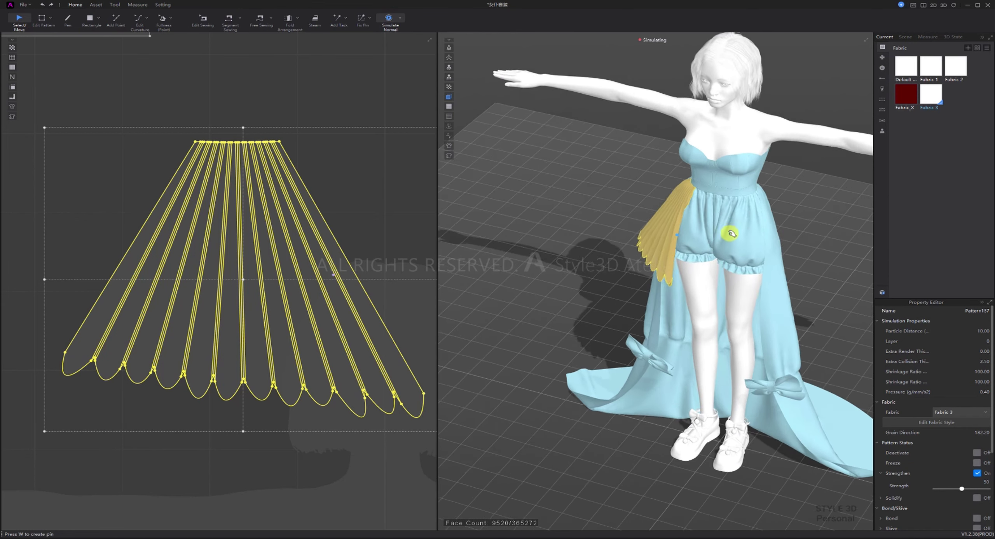
Pull the strengthened skirt piece across the front of the shorts in simulation and turn its Strengthen setting off.
key(2)
drag(638, 234, 629, 245)
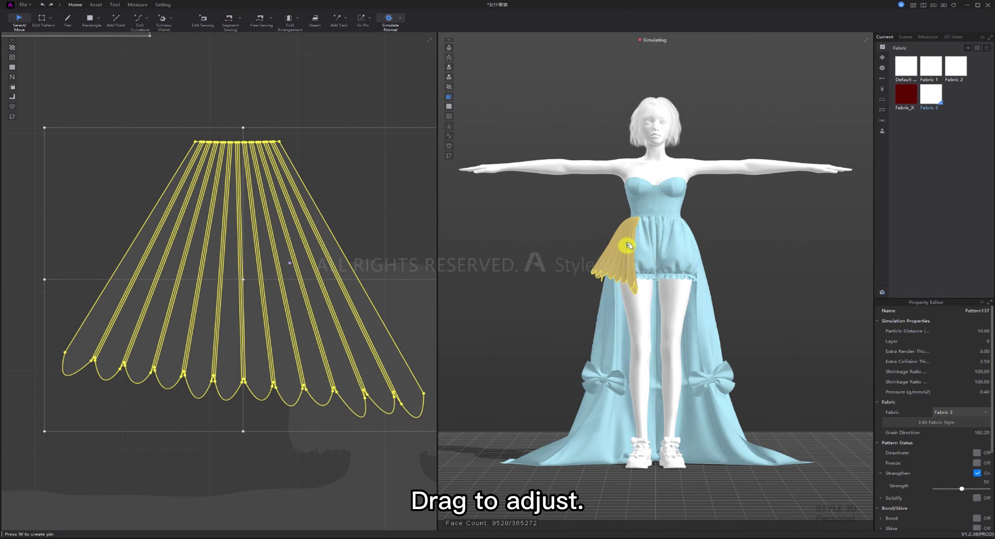
key(space)
drag(624, 284, 655, 293)
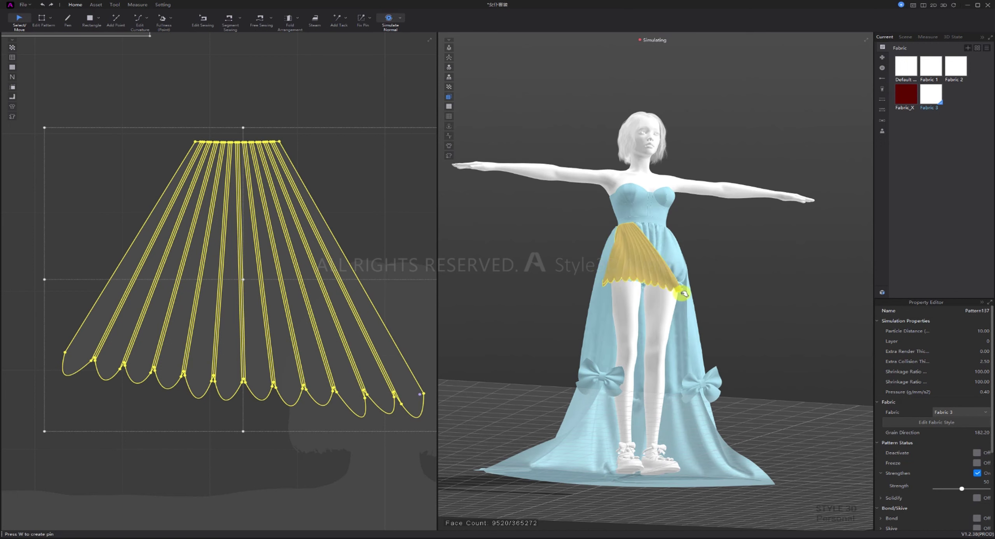
key(2)
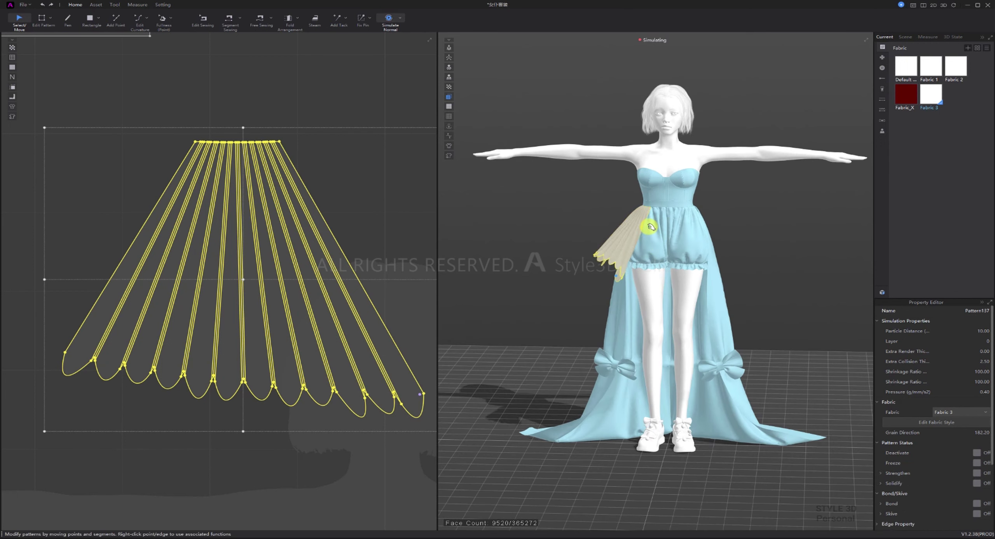
Raise the fold angle of the middle internal line of every pleat on the skirt piece to 145.
click(332, 186)
key(z)
scroll(356, 313, up, 5)
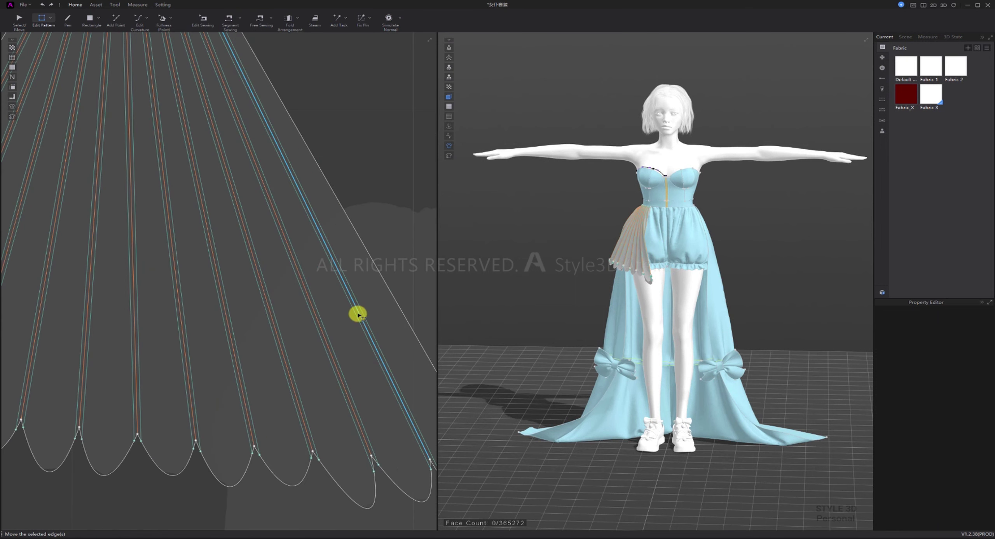
click(323, 326)
shift+click(272, 339)
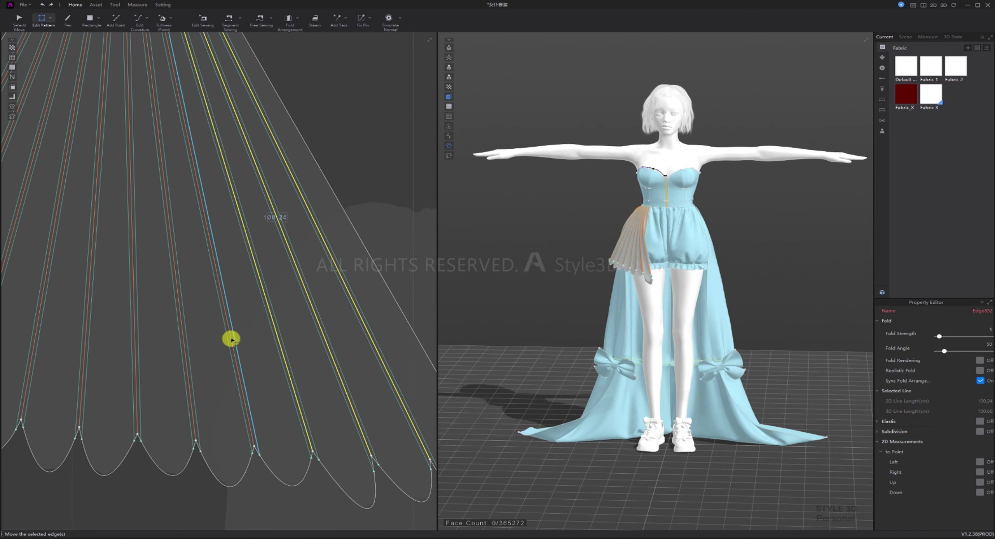
shift+click(231, 340)
shift+click(183, 345)
shift+click(140, 359)
middle_drag(91, 367, 266, 350)
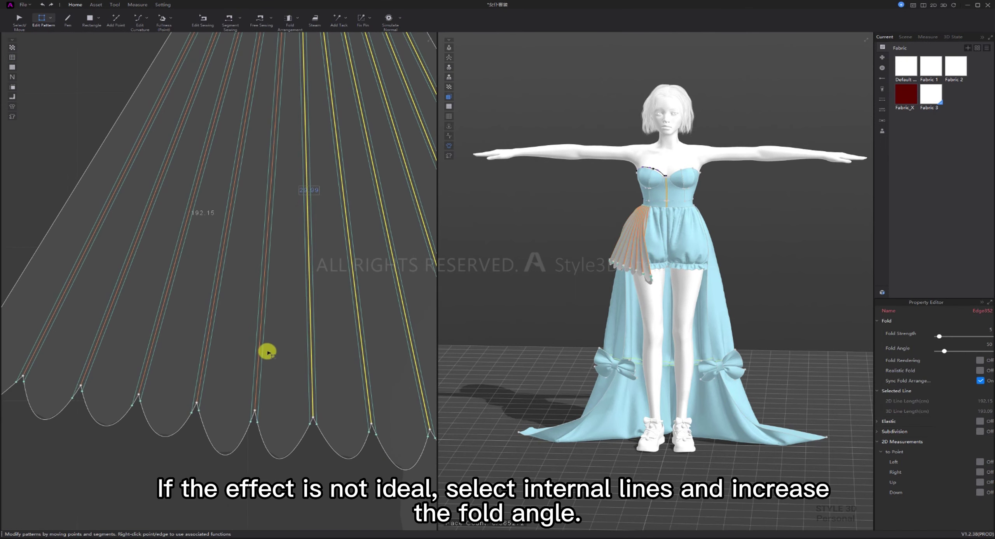
shift+click(259, 352)
shift+click(205, 351)
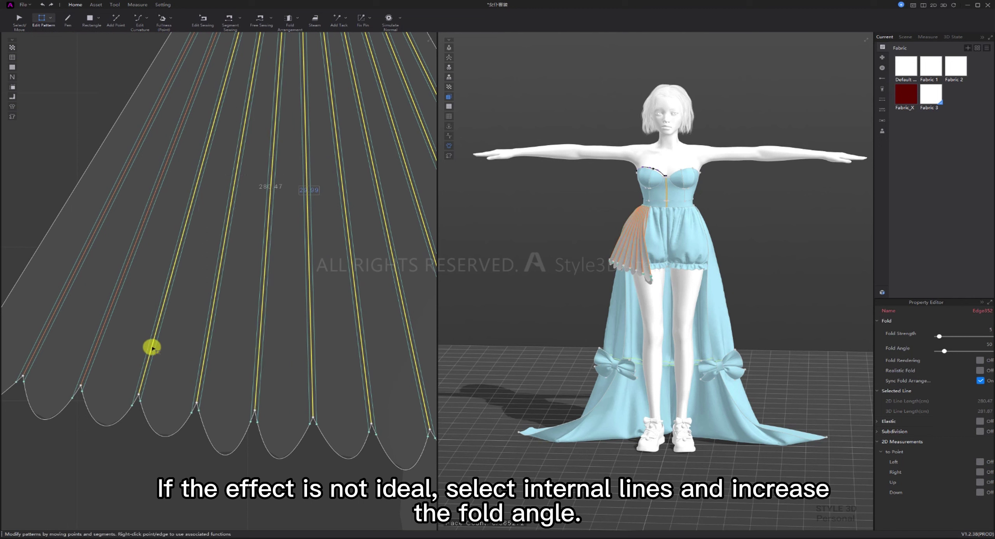
shift+click(151, 346)
shift+click(98, 330)
shift+click(56, 309)
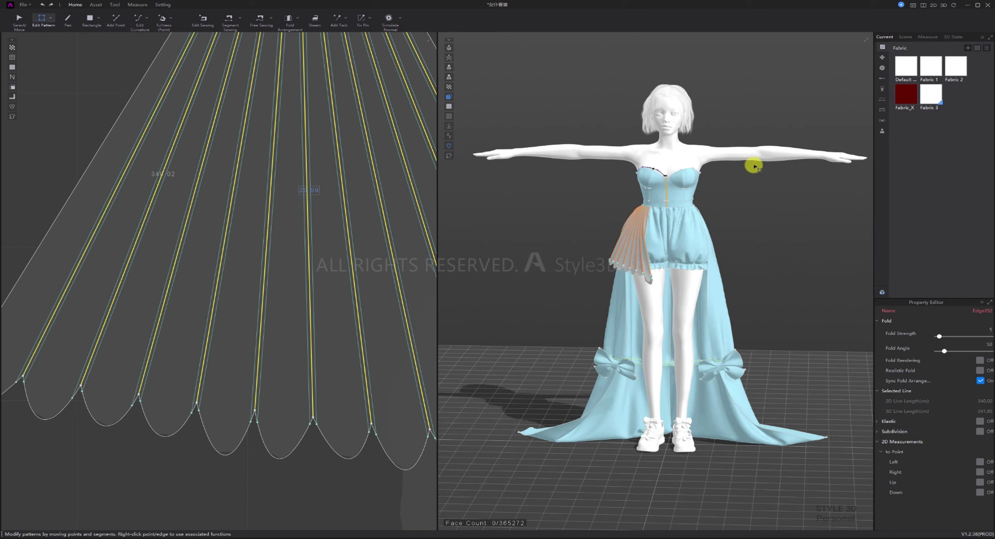
drag(941, 354, 948, 354)
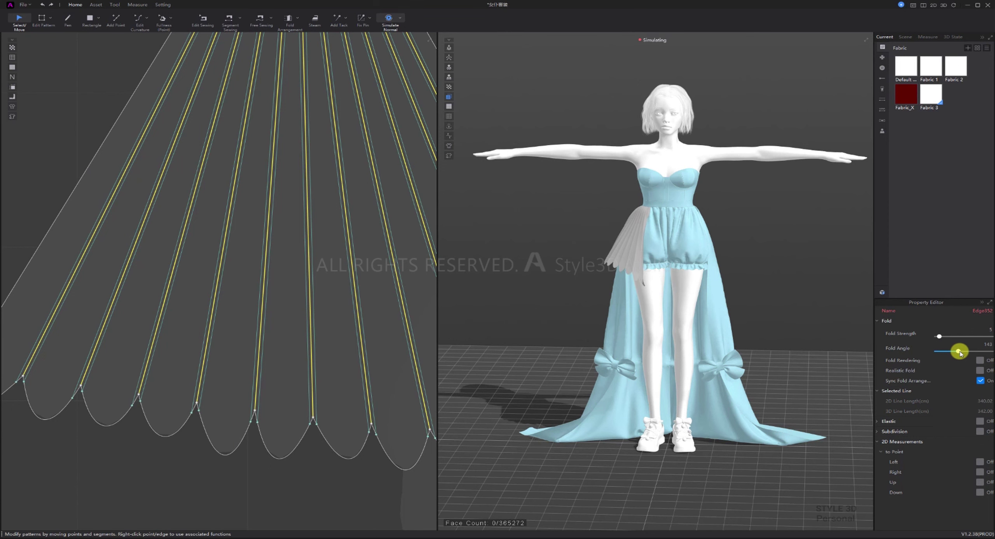
Pull the simulated skirt piece over the hip and shape it from the side and front.
click(645, 234)
right_drag(638, 234, 629, 254)
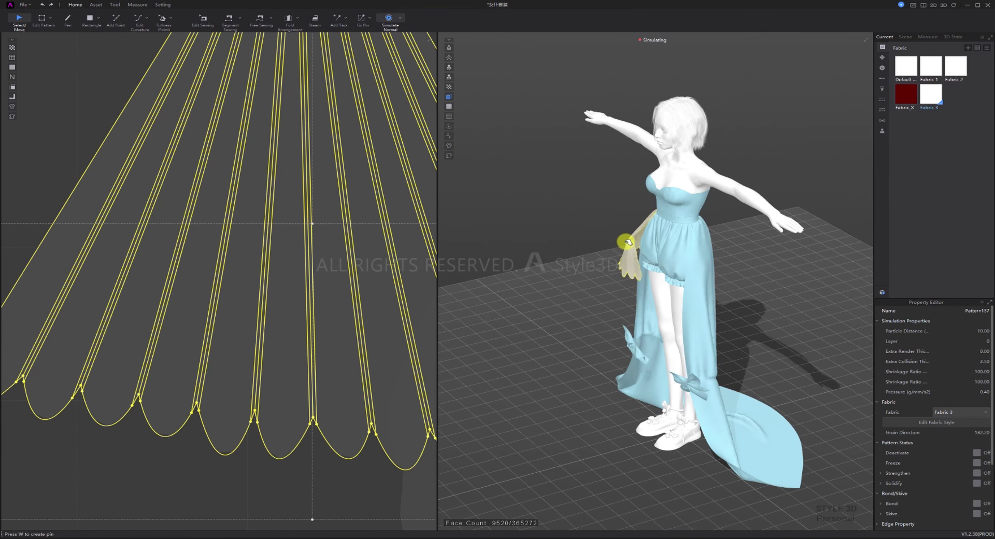
drag(628, 243, 639, 250)
right_drag(639, 249, 667, 255)
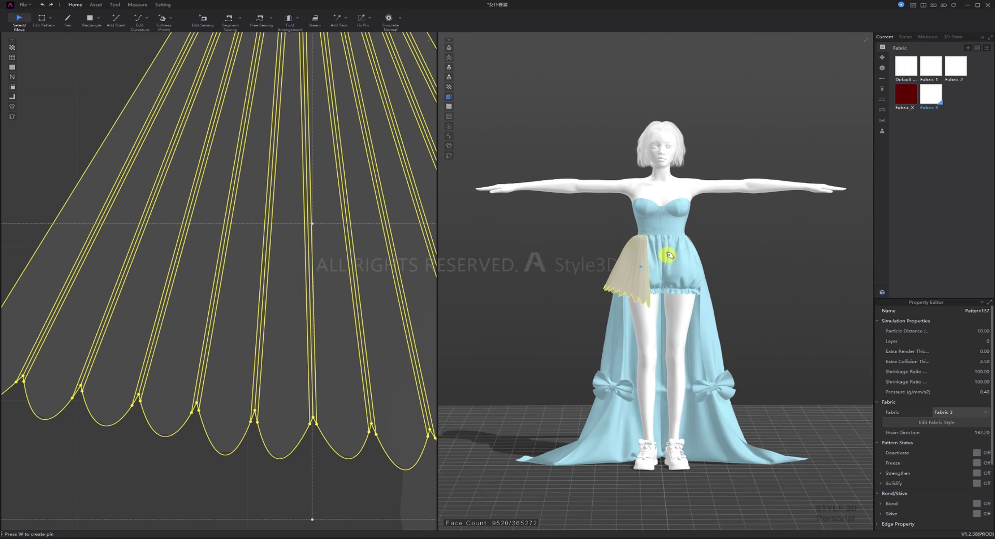
Simulate the skirt piece again and spread its hem evenly around the hip, checking it from the side.
key(space)
key(6)
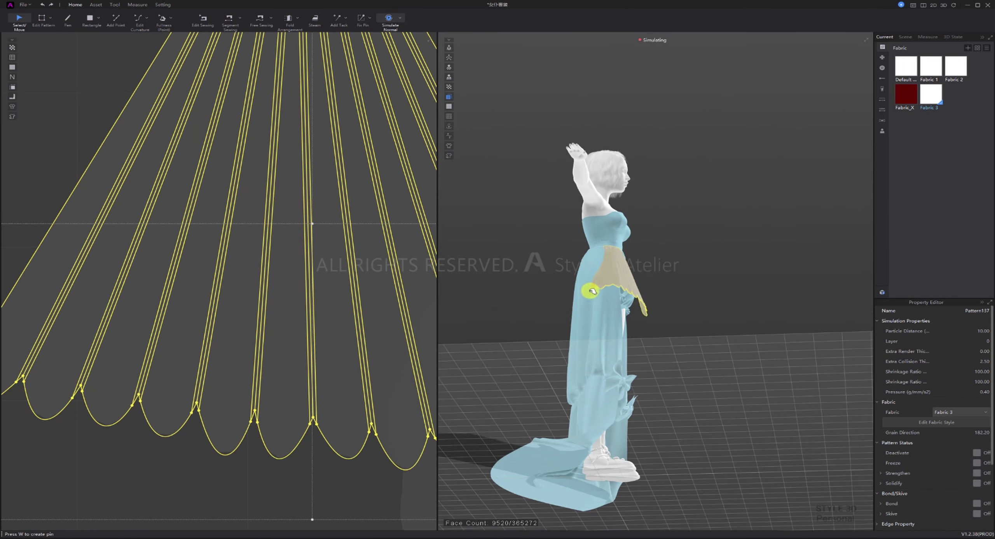
right_drag(633, 302, 671, 331)
right_drag(586, 247, 615, 288)
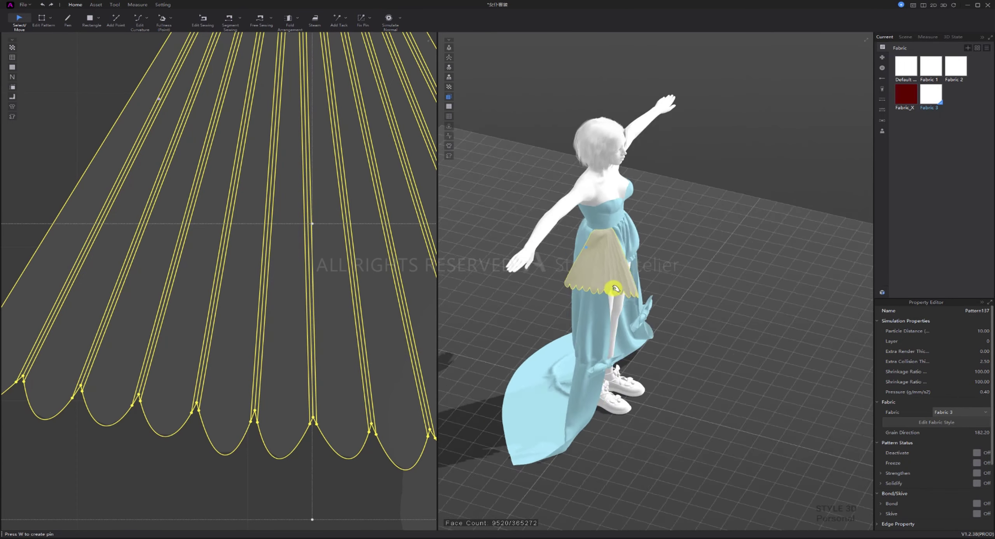
key(2)
key(space)
scroll(622, 278, down, 3)
scroll(640, 291, up, 2)
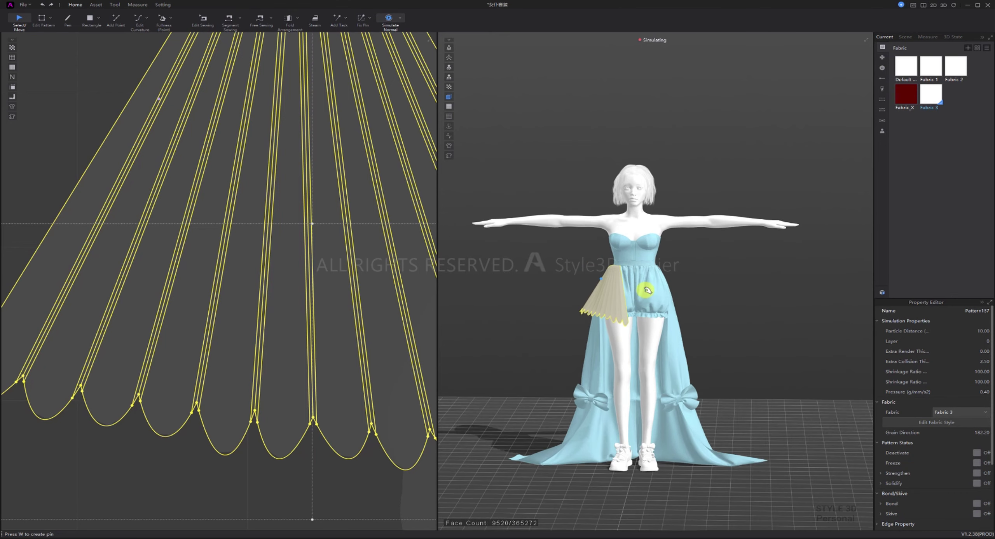
middle_drag(646, 290, 668, 286)
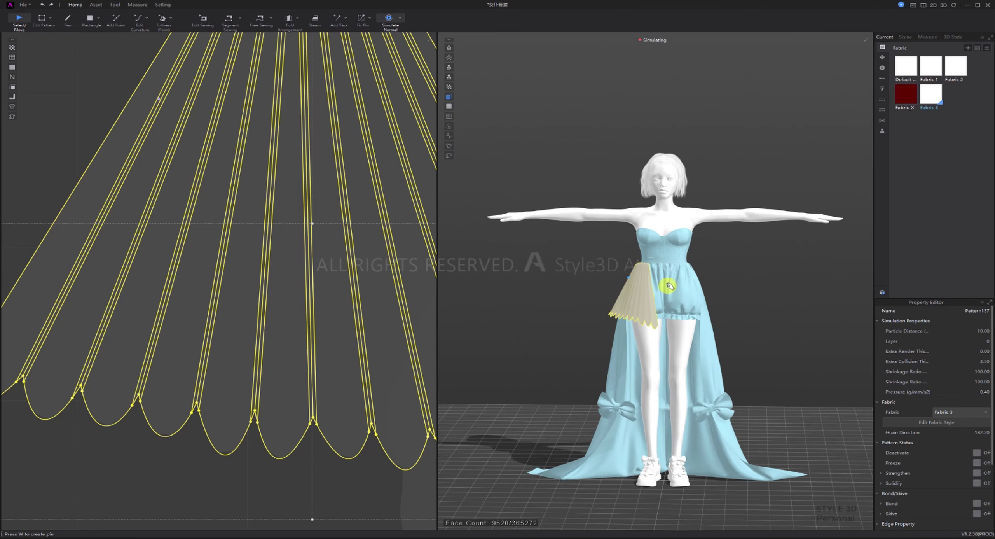
Increase Fabric 3's Bending Warp and Bending Bias to 48 and Buckling Ratio Weft to 47, and resettle the pleats in simulation.
click(927, 100)
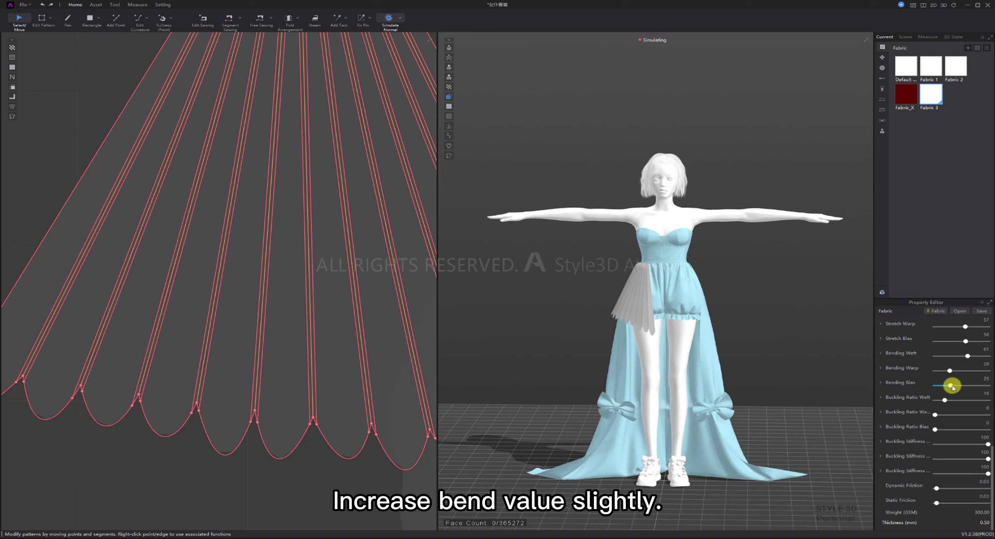
drag(952, 387, 953, 386)
drag(945, 400, 955, 401)
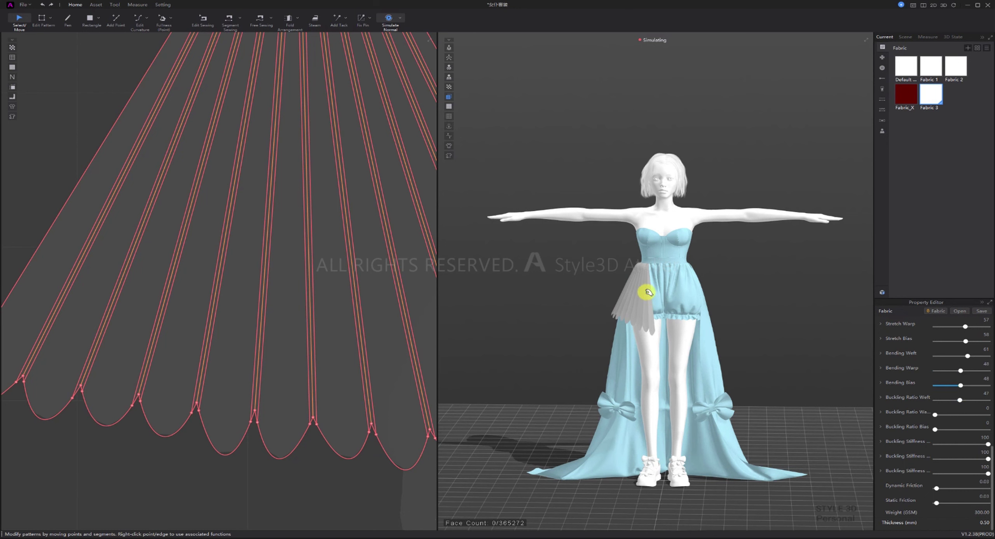
drag(646, 292, 649, 297)
click(708, 286)
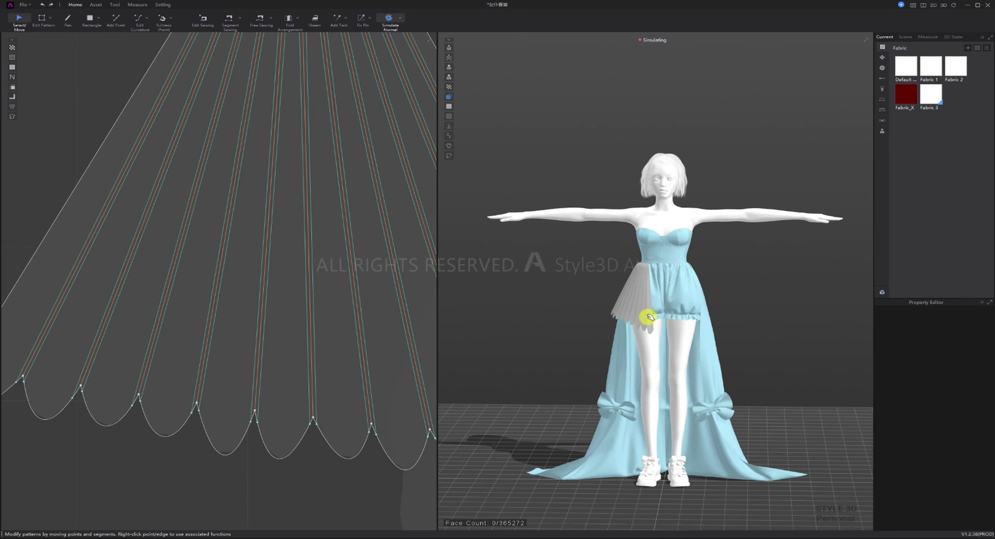
Create a symmetric copy of the pleated piece with Symmetry Pattern with Seam and place it beside the original pattern.
scroll(243, 227, down, 8)
click(394, 17)
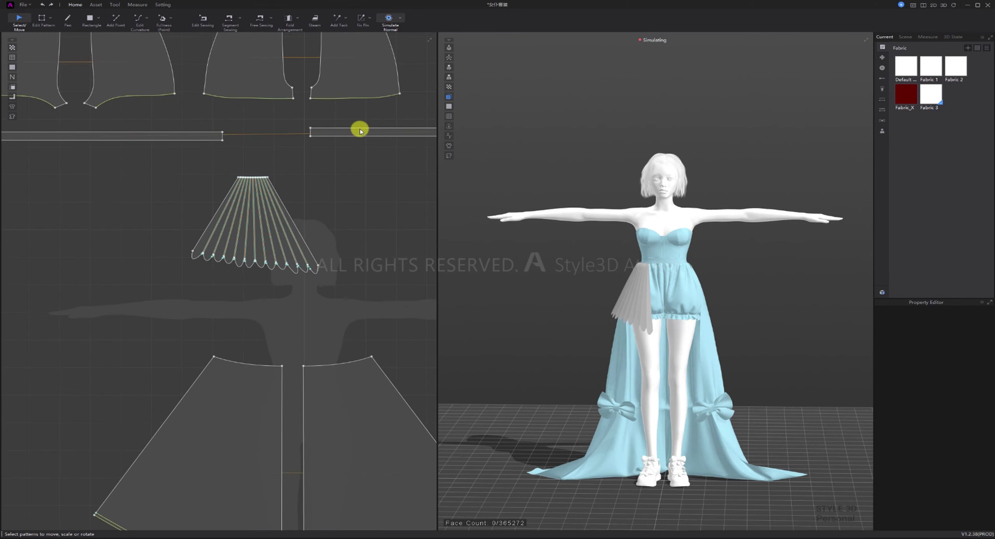
click(46, 21)
key(a)
drag(313, 238, 249, 230)
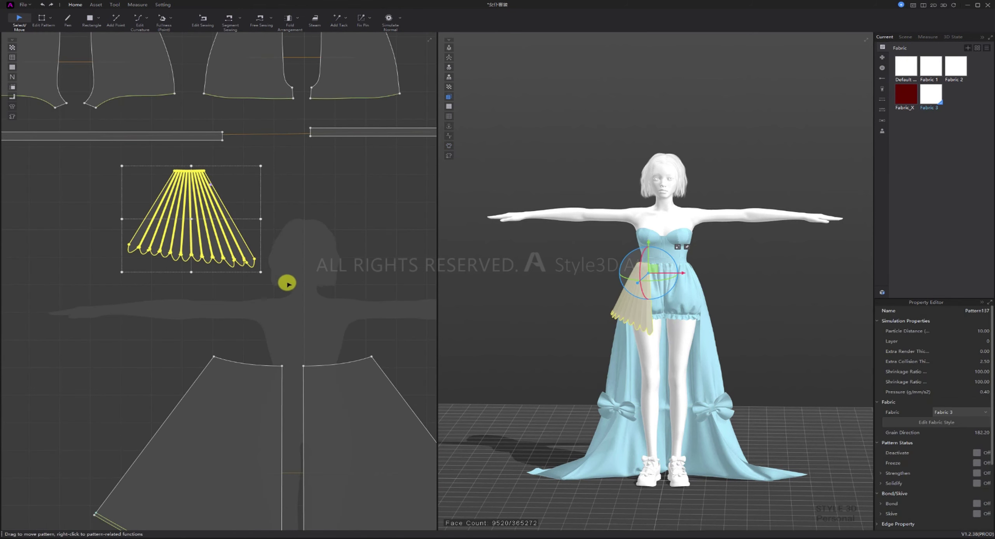
right_click(187, 188)
click(212, 202)
click(346, 224)
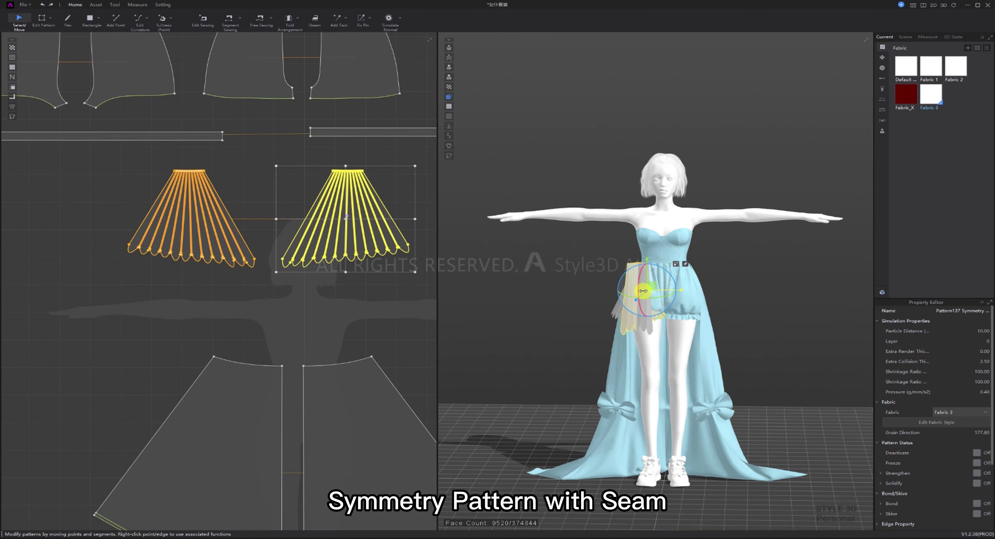
Apply Symmetry The Shape to the mirrored skirt piece so it sits on the avatar's opposite hip.
right_click(626, 276)
click(658, 404)
click(772, 288)
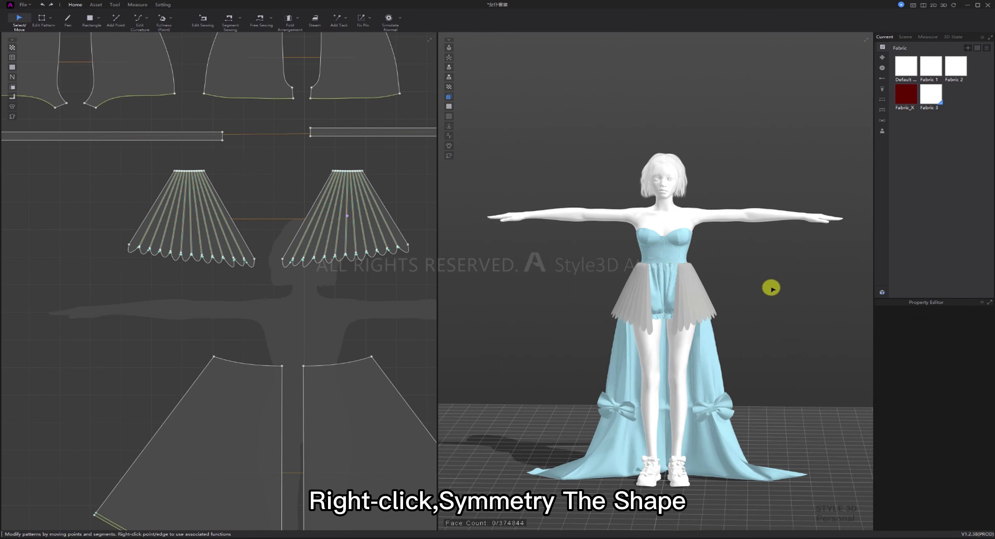
Simulate the mirrored skirt piece with Strengthen temporarily enabled to settle its pleats.
click(698, 299)
click(762, 284)
key(space)
click(689, 286)
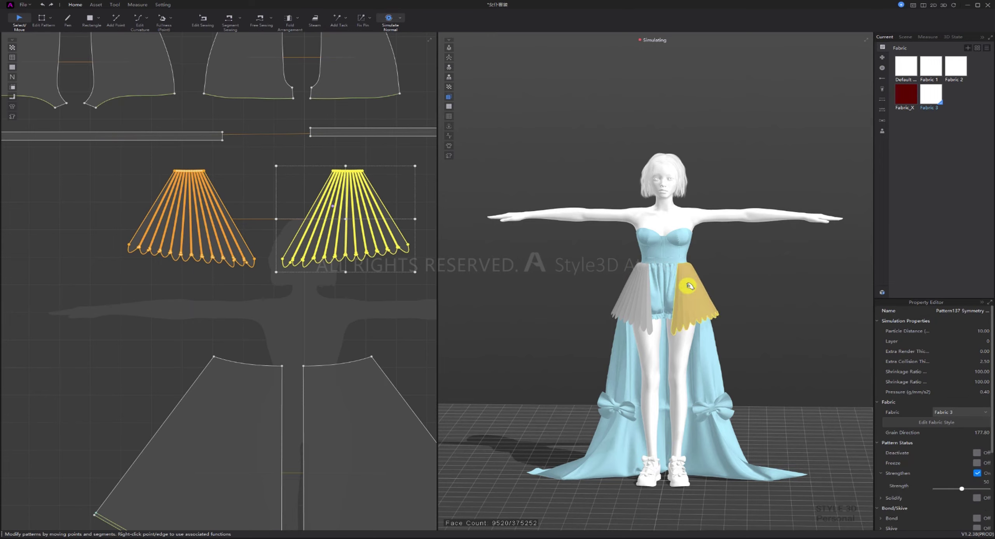
click(742, 287)
right_drag(741, 287, 788, 299)
key(space)
scroll(622, 298, down, 1)
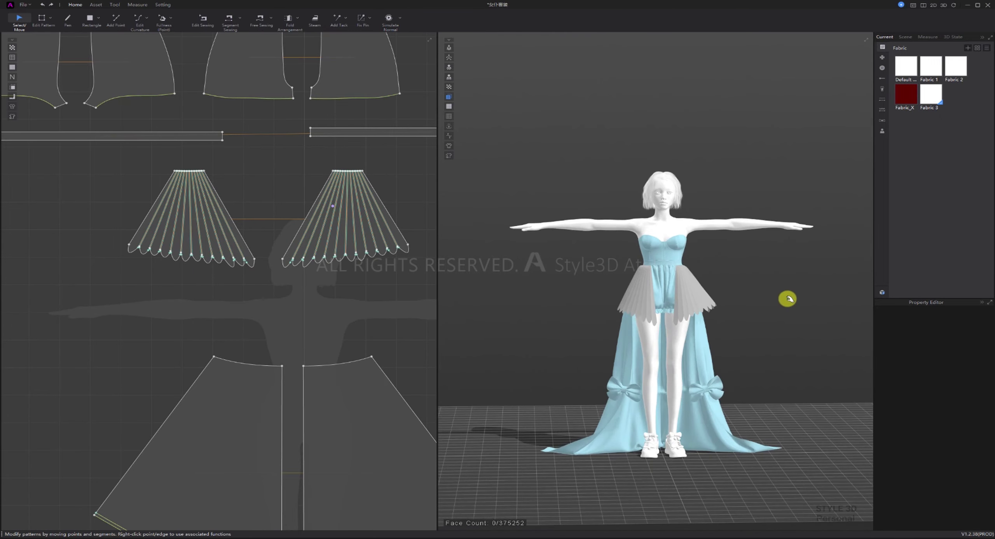
Simulate the mirrored skirt piece without Strengthen and pull its outer hem away from the hip.
click(706, 296)
click(728, 281)
scroll(717, 293, up, 2)
key(space)
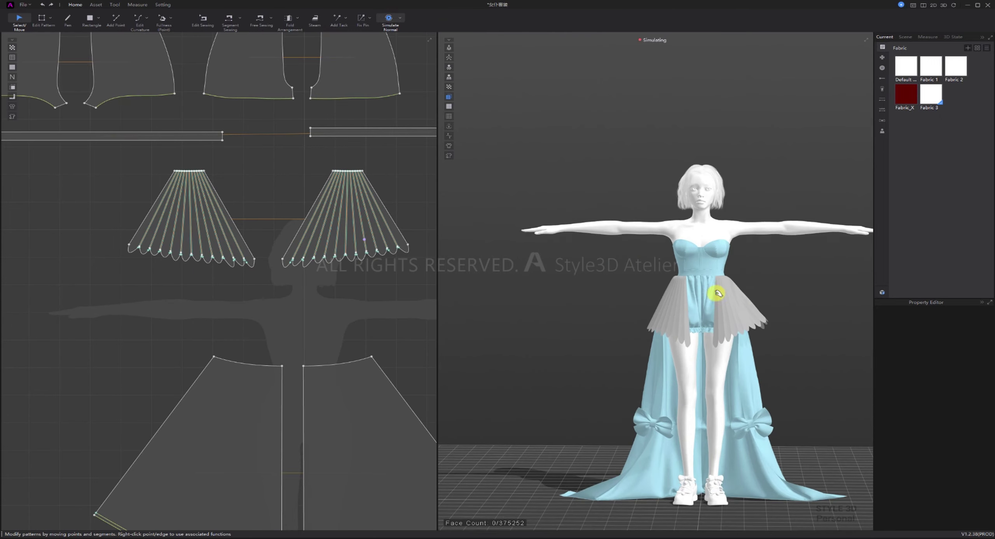
right_drag(717, 293, 755, 297)
click(756, 320)
click(757, 298)
key(2)
drag(721, 262, 722, 264)
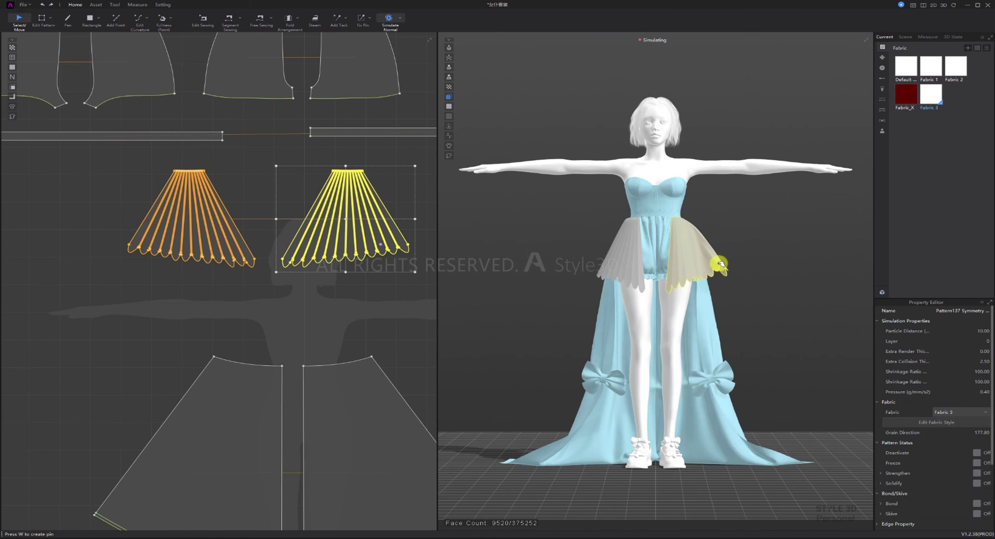
click(731, 244)
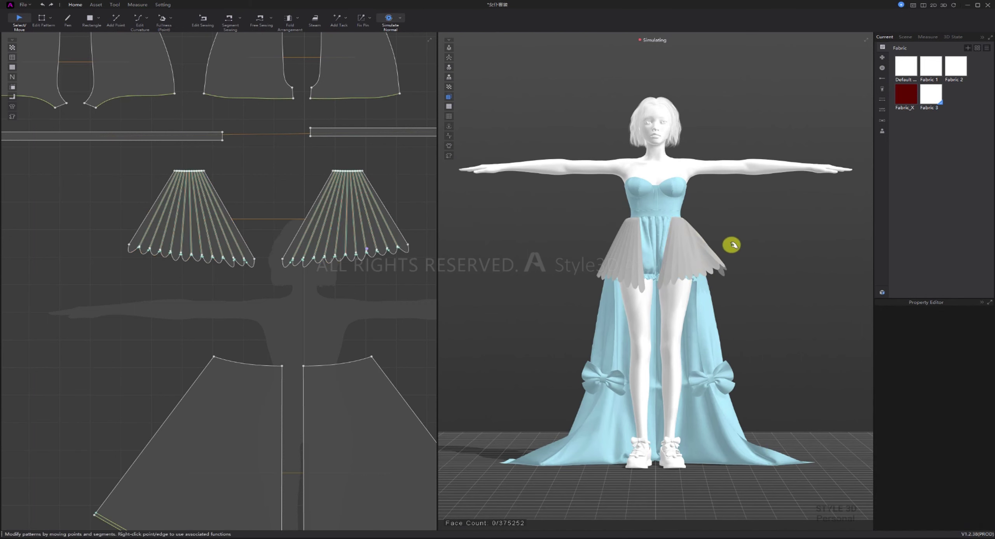
Pull the mirrored piece's inner front hem into place over the thigh in simulation.
right_drag(731, 244, 733, 305)
click(663, 252)
key(2)
click(766, 279)
drag(672, 280, 677, 277)
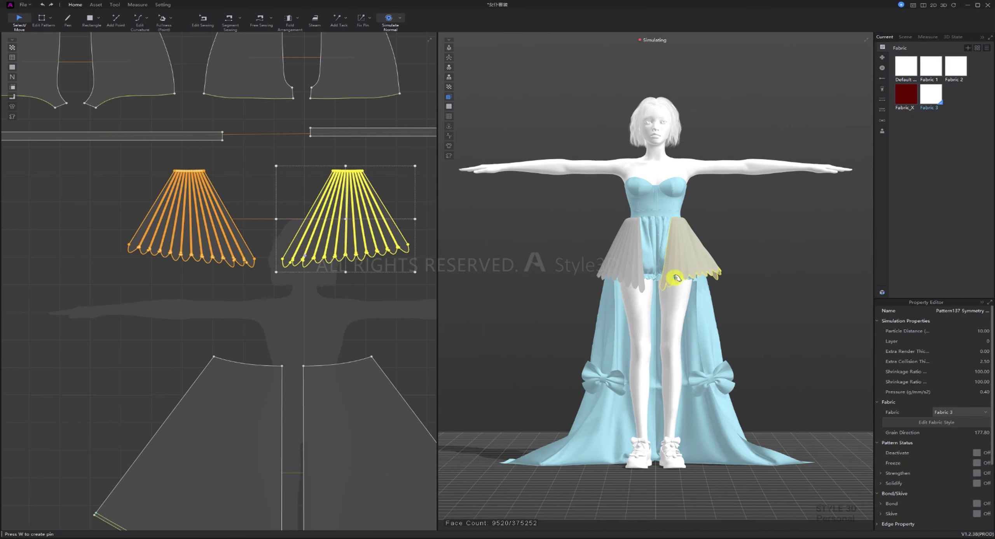
Even out the drape of both skirt pieces, adjusting the mirrored piece's rear hem from the side and back.
click(627, 280)
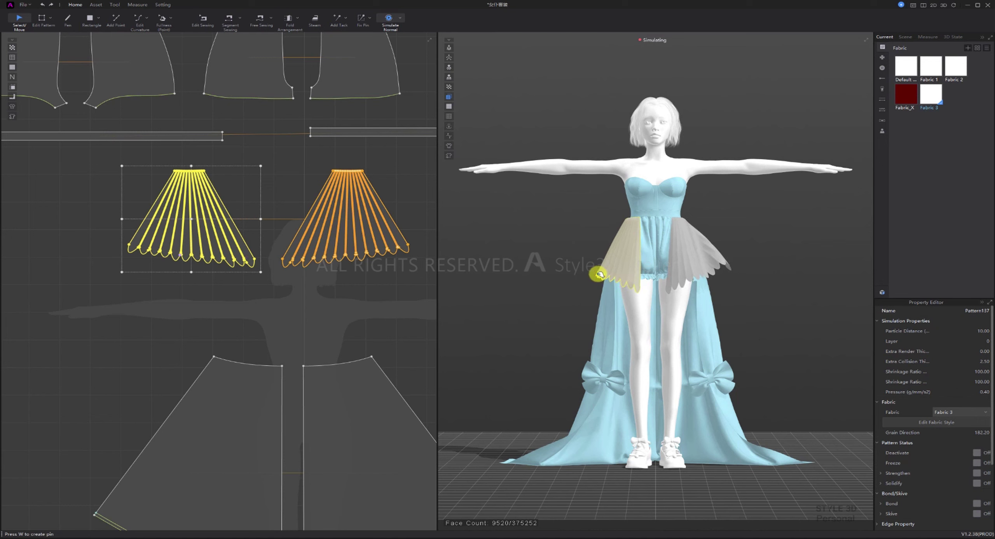
key(4)
click(604, 286)
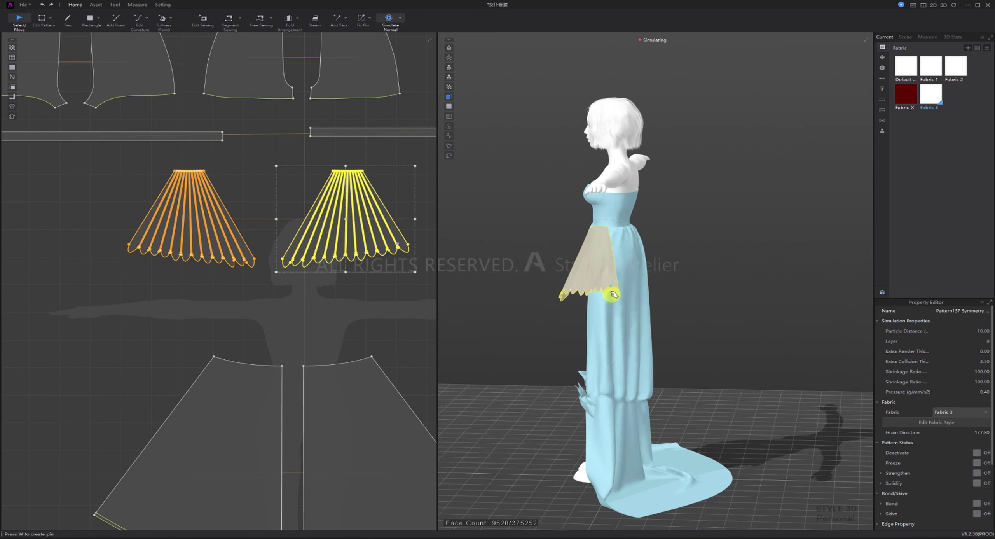
right_drag(612, 294, 490, 322)
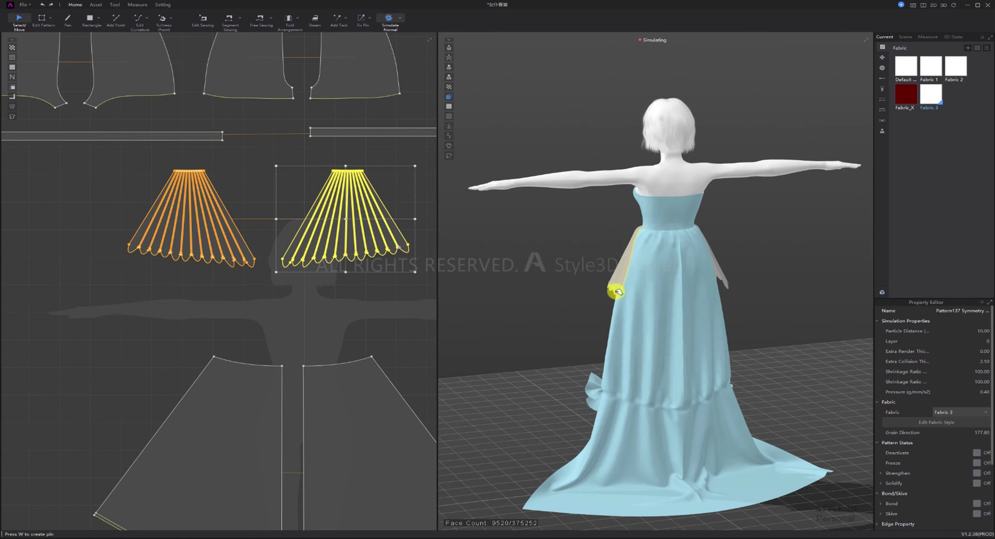
key(2)
click(737, 263)
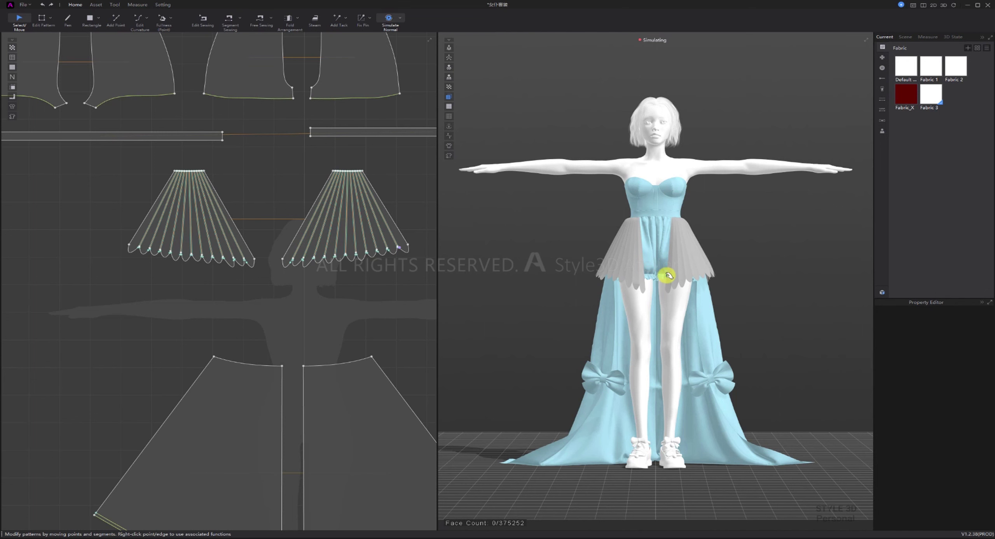
Paste a copy of the original pleated pattern beside it and flip the copy horizontally.
scroll(284, 258, down, 3)
click(173, 206)
scroll(245, 257, up, 3)
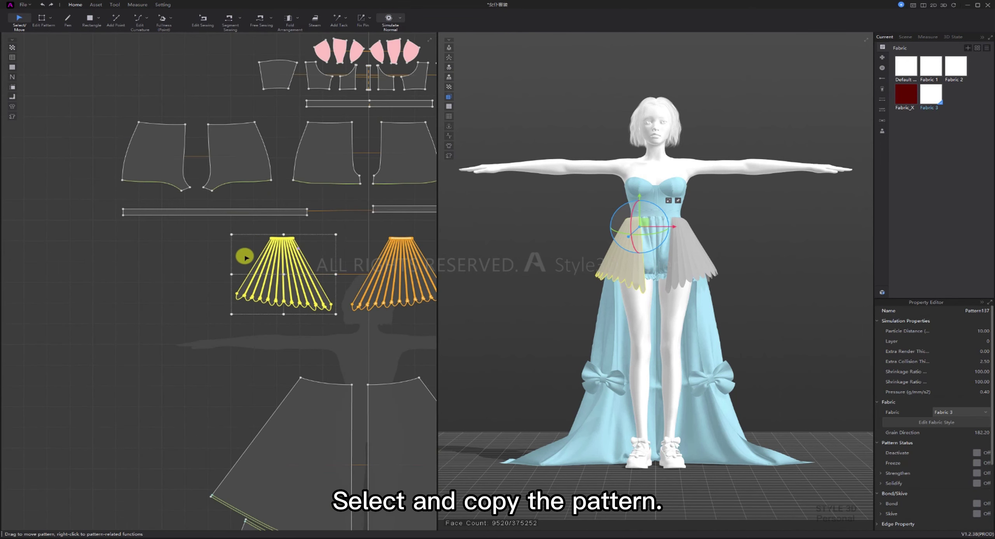
key(ctrl+c)
key(ctrl+v)
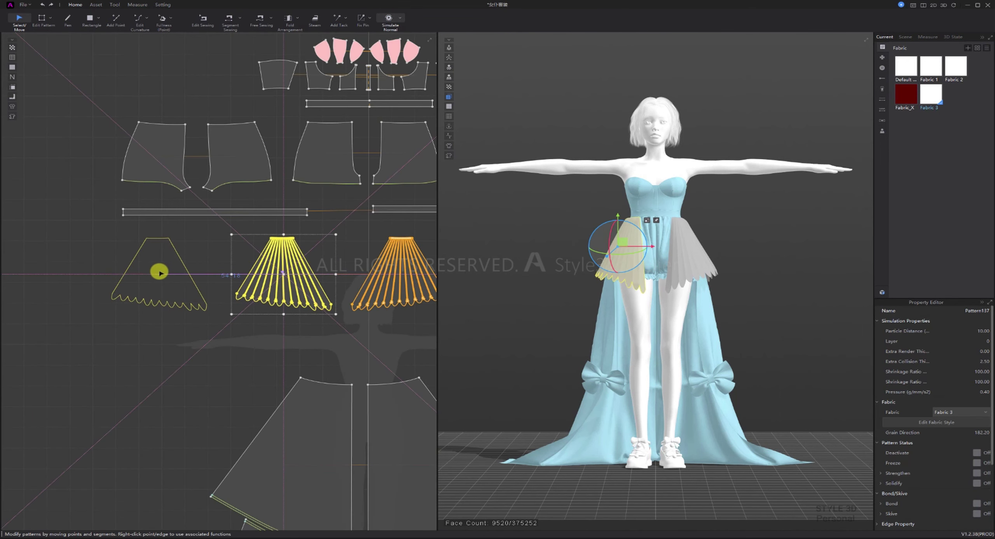
click(160, 272)
right_click(150, 264)
click(221, 451)
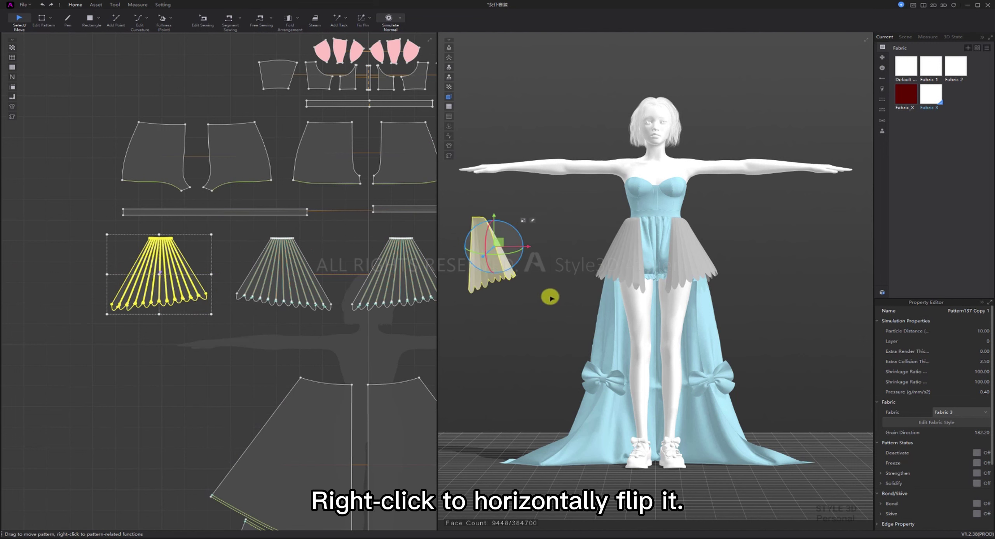
Move and rotate the flipped skirt copy in 3D until it sits behind the avatar's right hip.
drag(499, 258, 589, 253)
right_drag(588, 253, 669, 260)
drag(606, 227, 568, 244)
right_drag(568, 244, 653, 248)
middle_drag(653, 249, 657, 329)
scroll(658, 328, up, 4)
right_drag(657, 329, 697, 330)
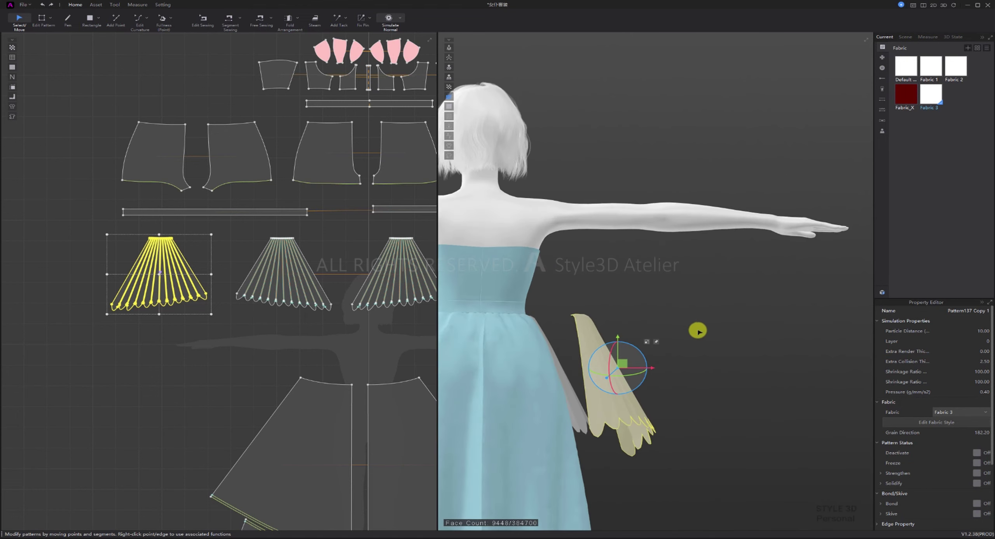
middle_drag(697, 331, 791, 344)
scroll(791, 344, down, 1)
drag(763, 332, 721, 331)
right_drag(721, 331, 702, 357)
drag(729, 315, 732, 321)
drag(823, 298, 816, 303)
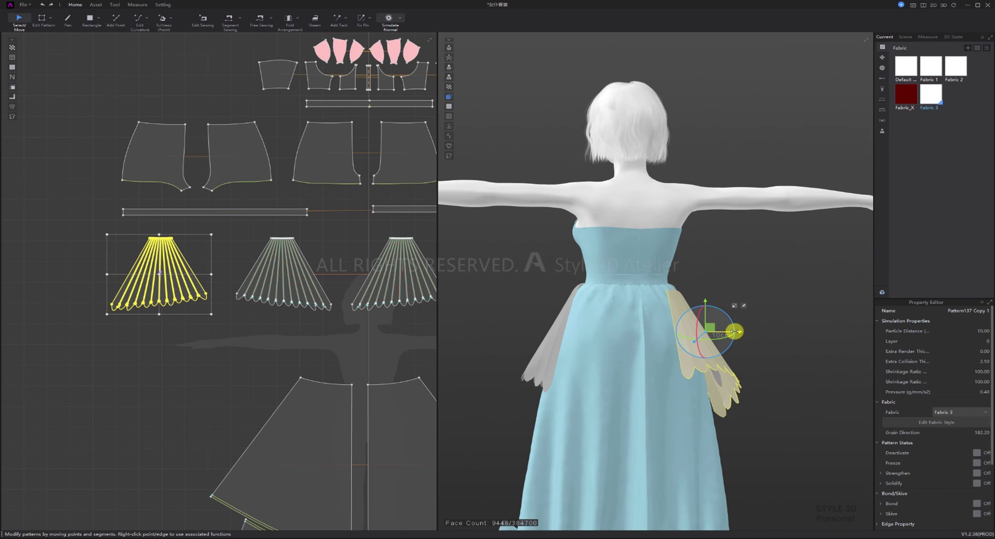
Fine-tune the copy's position and angle so its top edge lies just below the waist at the right back.
drag(733, 331, 750, 332)
right_drag(754, 335, 653, 343)
drag(744, 332, 730, 333)
right_drag(730, 333, 672, 330)
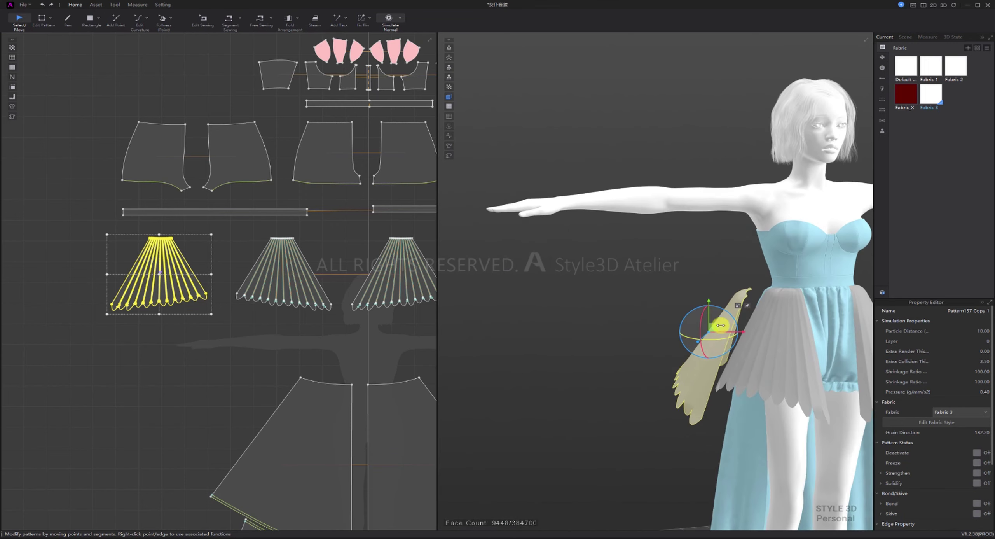
mouse_move(728, 308)
mouse_down()
mouse_move(734, 316)
mouse_move(712, 300)
mouse_move(734, 319)
mouse_up()
right_drag(629, 319, 735, 311)
middle_drag(735, 311, 650, 322)
scroll(617, 299, up, 4)
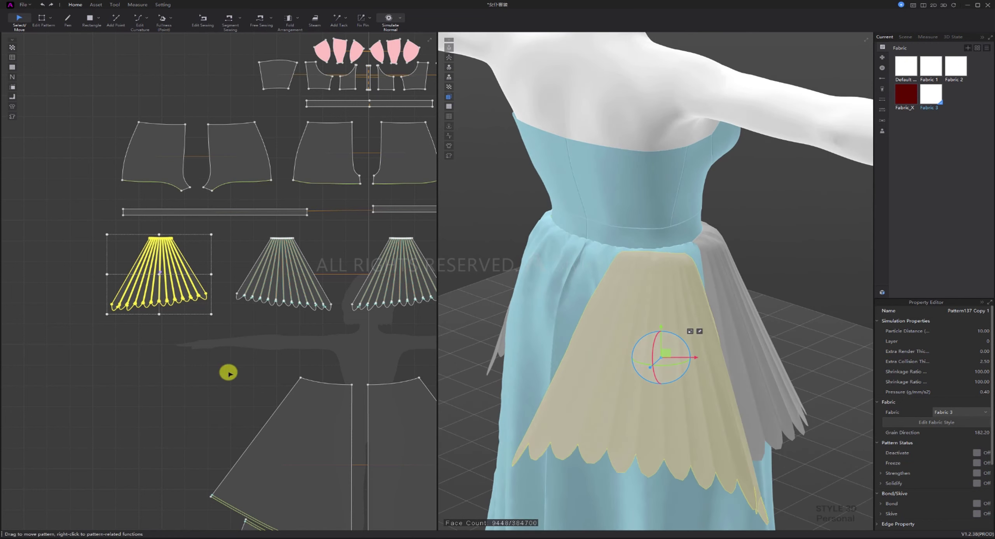
Free-sew the copied piece's top edge to the back pants panel's waistline, starting from the panel's outer corner.
click(229, 373)
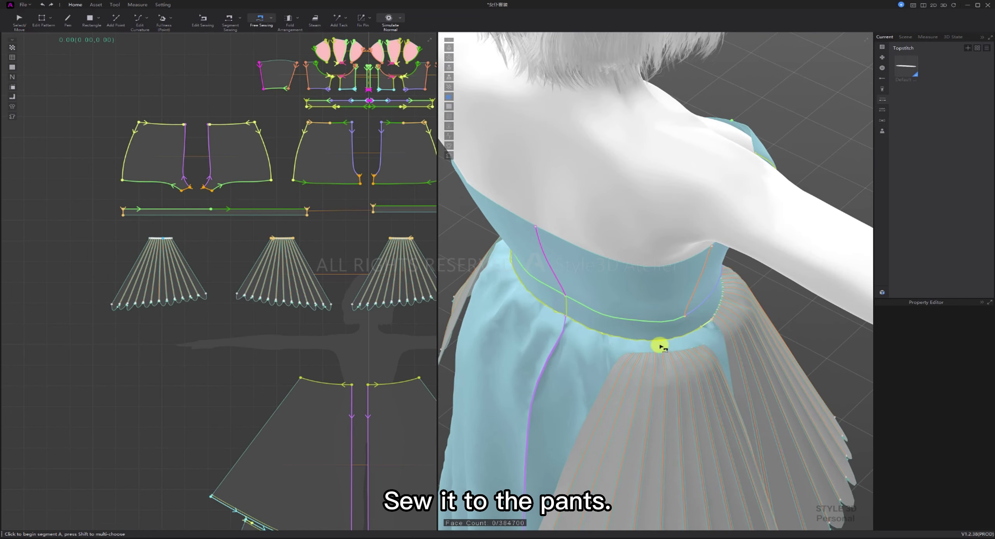
scroll(157, 235, up, 5)
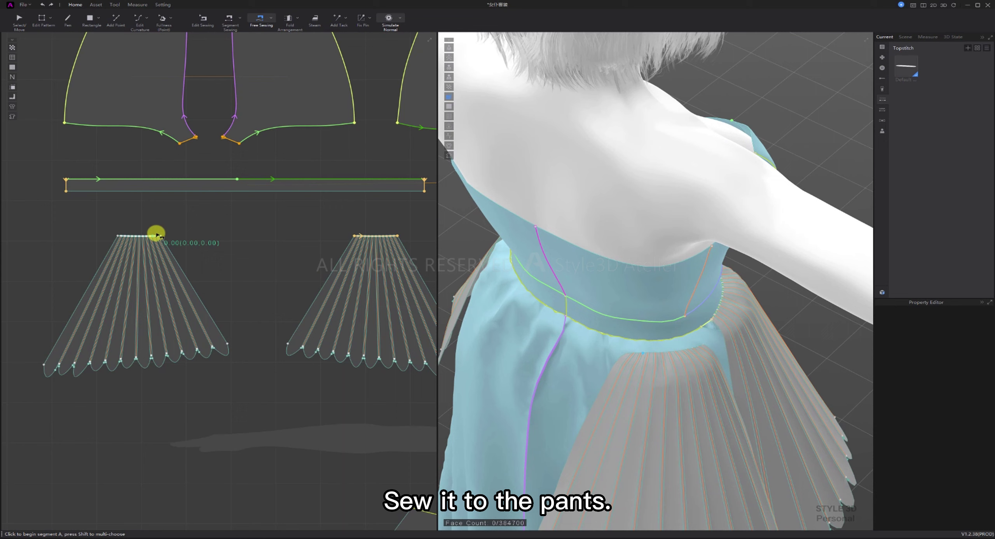
click(117, 236)
scroll(128, 236, up, 3)
click(191, 238)
scroll(262, 366, down, 4)
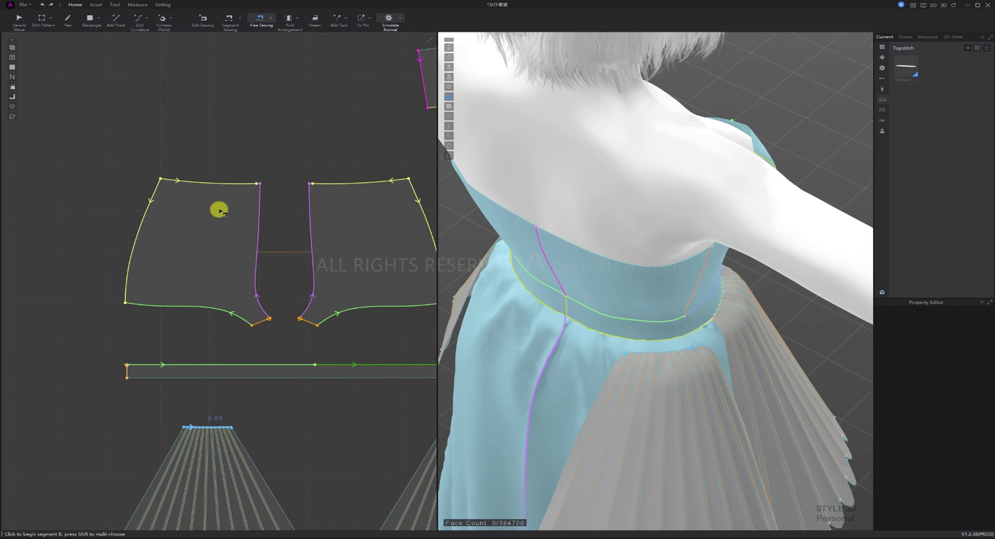
scroll(226, 191, down, 3)
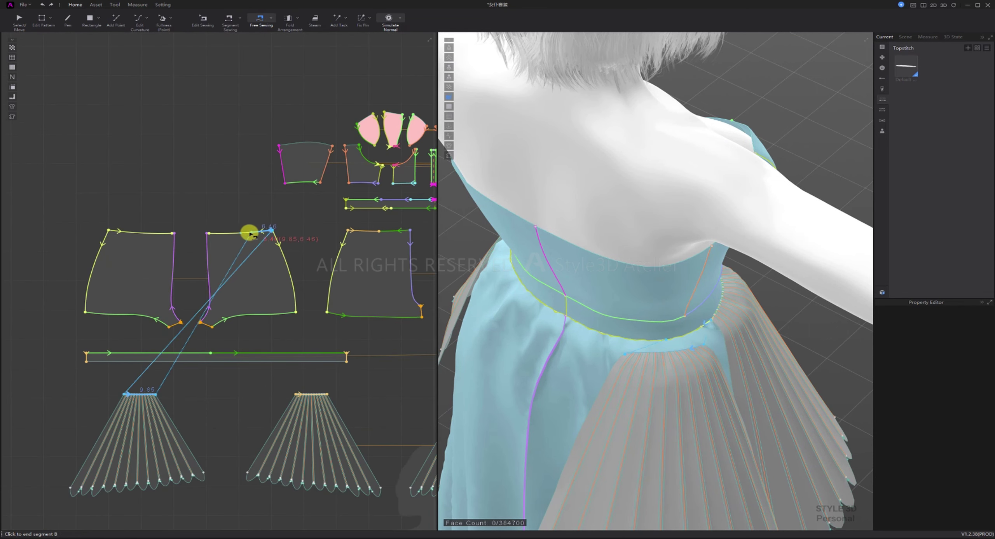
click(243, 235)
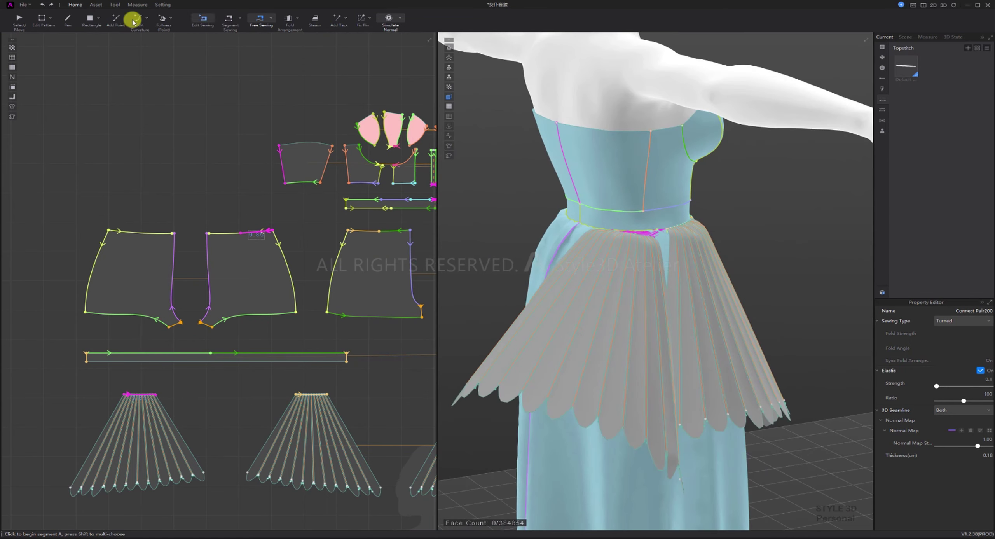
Freeze the two front pleated skirt pieces.
click(24, 21)
scroll(258, 318, down, 4)
click(342, 355)
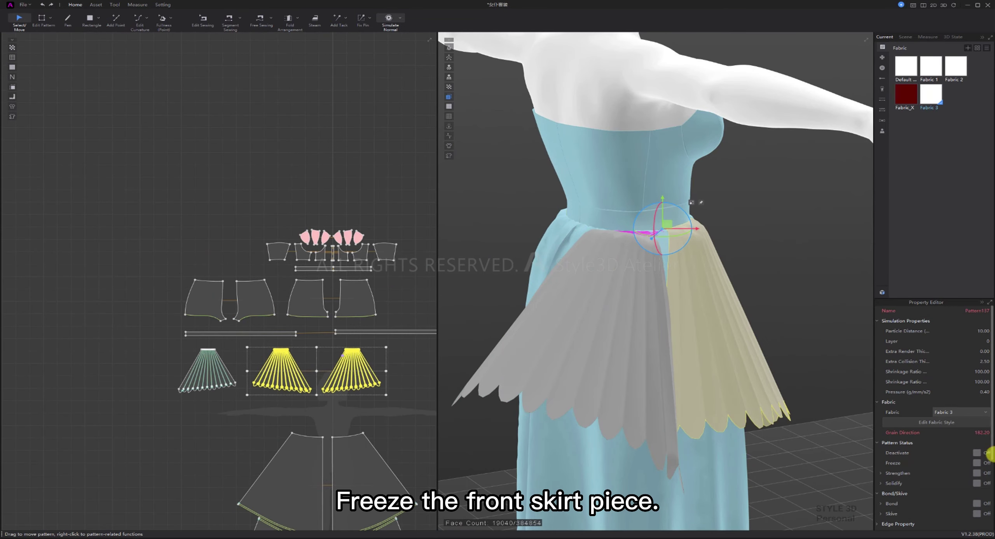
click(977, 463)
Strengthen the sewn back skirt piece, simulate, and pull its hem outward over the right hip.
click(625, 407)
key(ctrl+h)
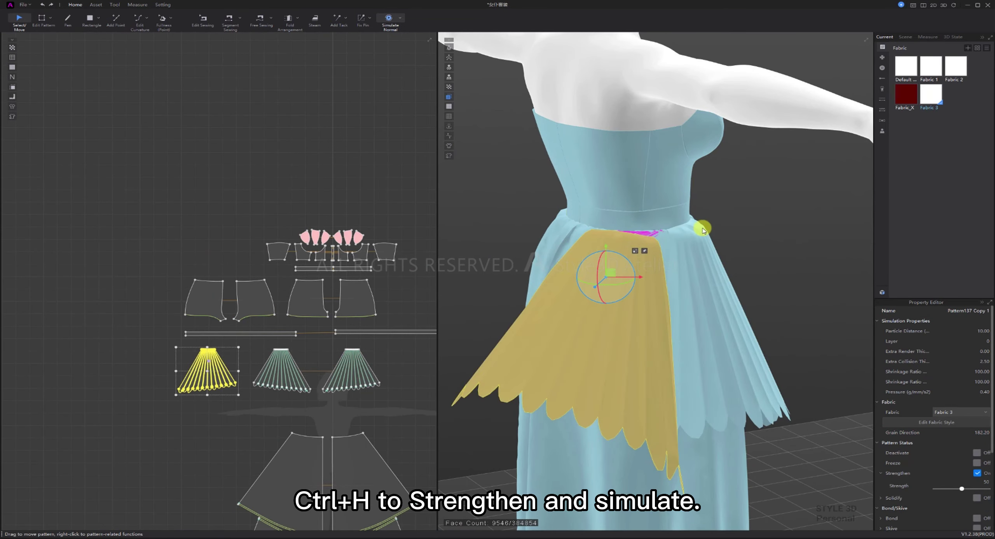
key(space)
drag(595, 318, 662, 411)
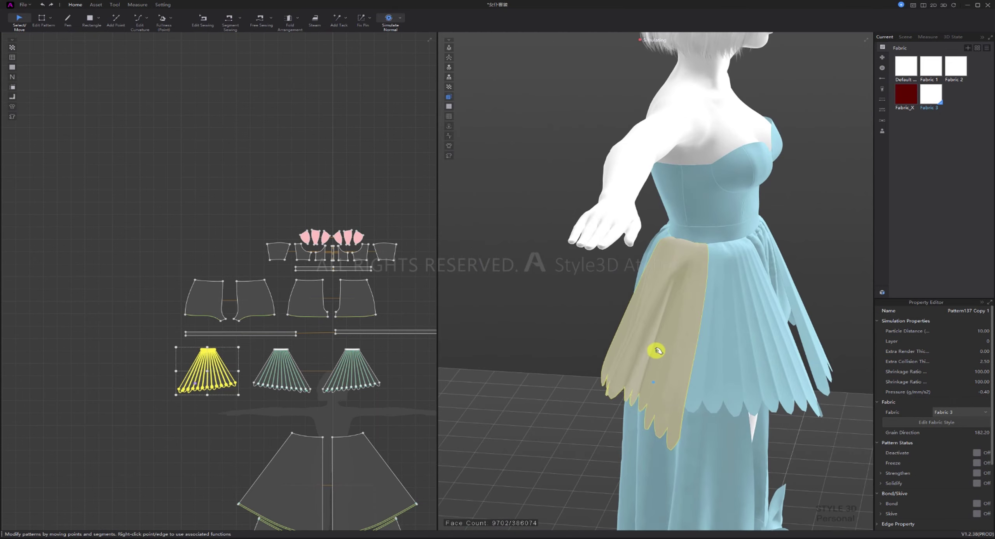
drag(657, 351, 619, 319)
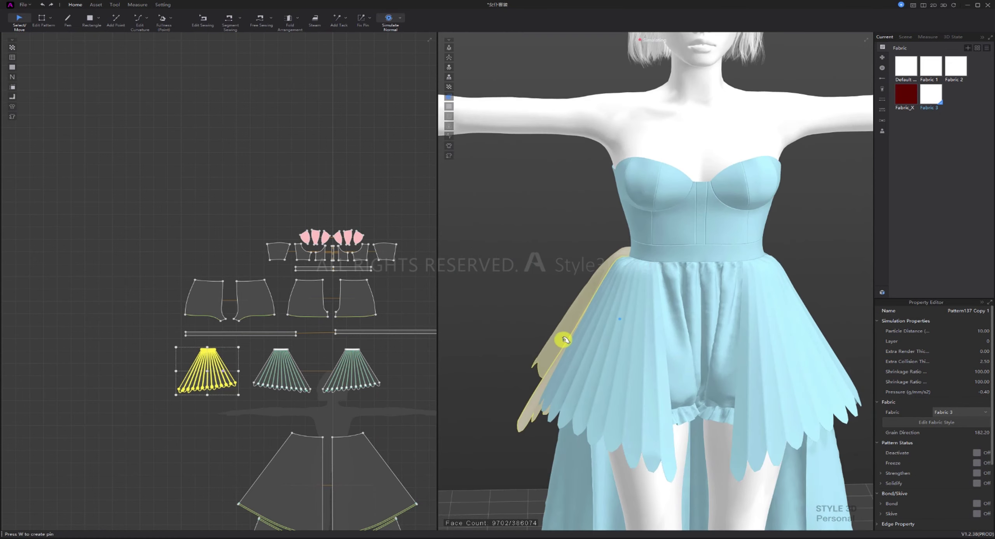
drag(564, 340, 539, 349)
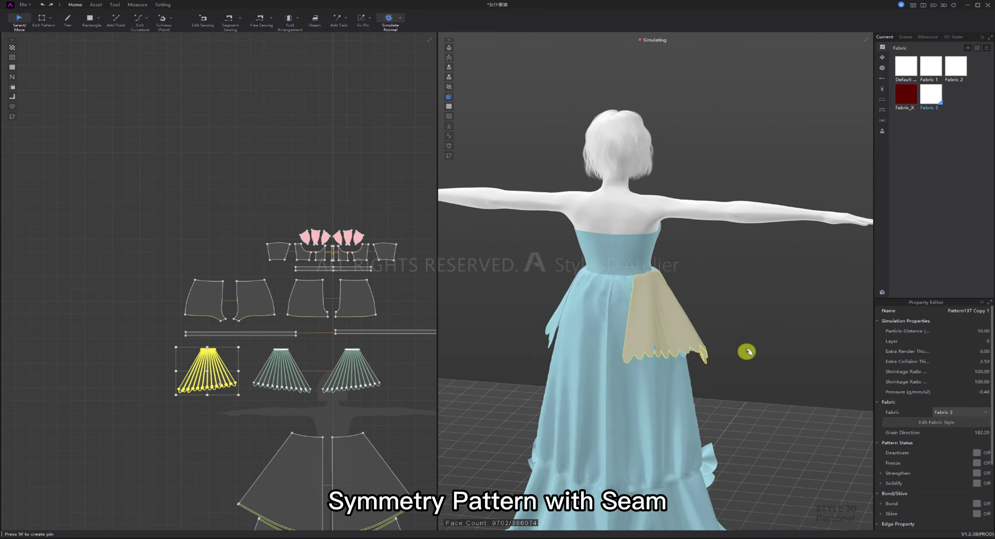
Create a Symmetry Pattern with Seam of the back skirt piece and mirror it in 3D to the other hip.
key(space)
right_click(205, 363)
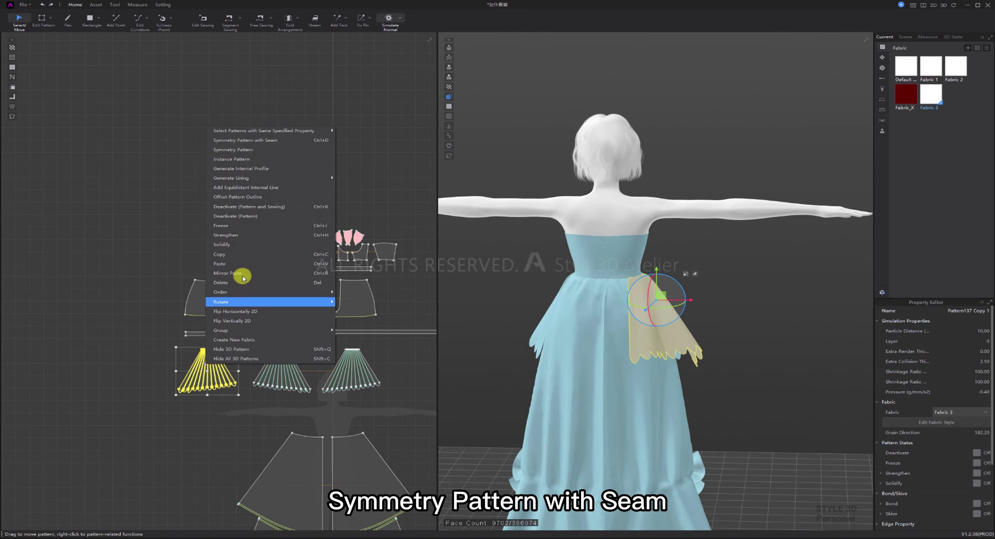
click(307, 138)
click(137, 377)
scroll(706, 377, down, 5)
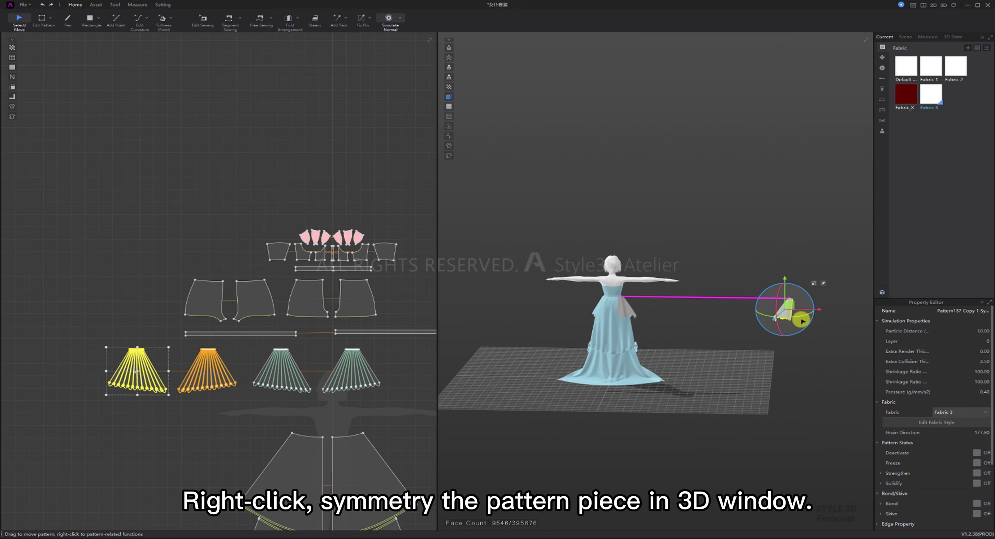
right_click(791, 313)
click(838, 168)
scroll(686, 323, up, 10)
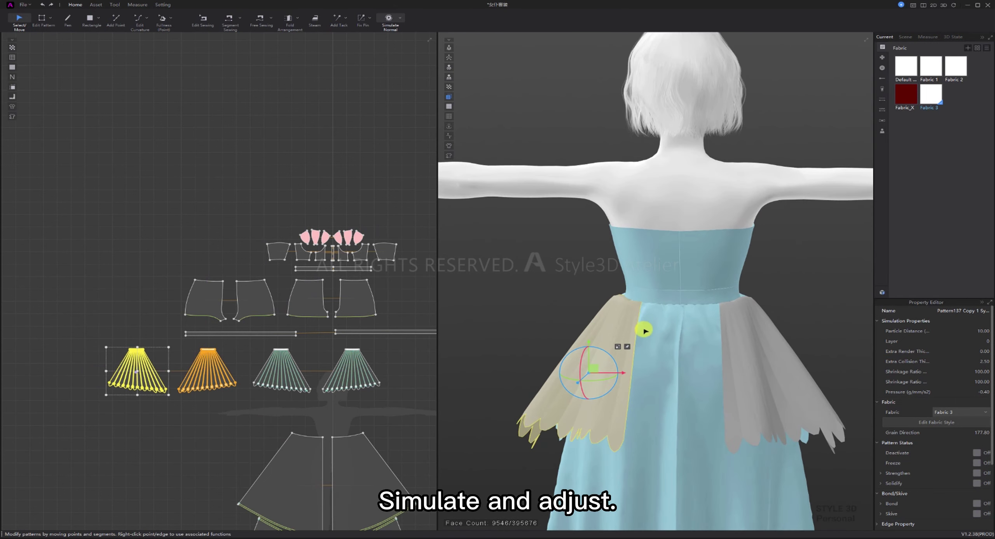
Simulate the mirrored back piece and pull its hem into place over the left hip.
key(space)
right_drag(578, 380, 684, 397)
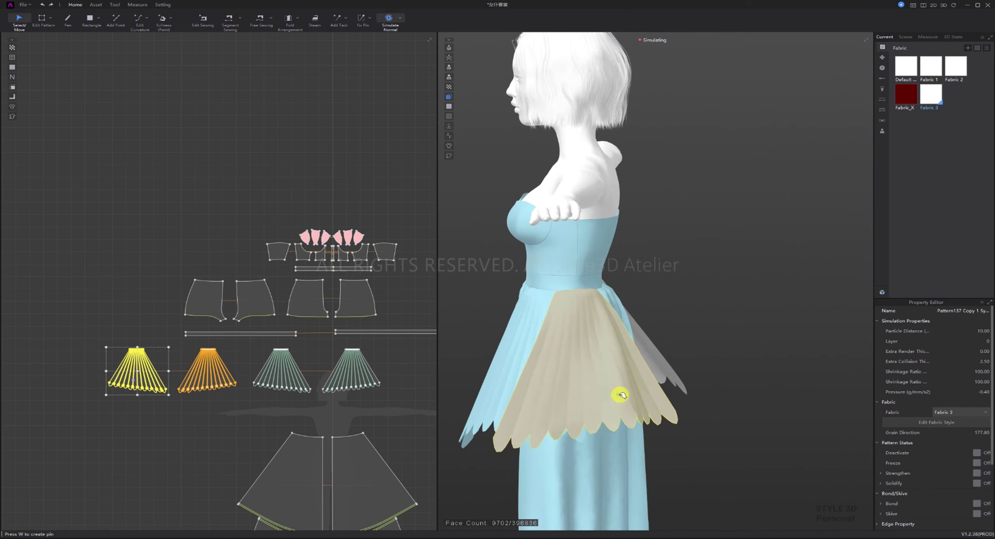
drag(620, 394, 640, 389)
scroll(657, 391, down, 3)
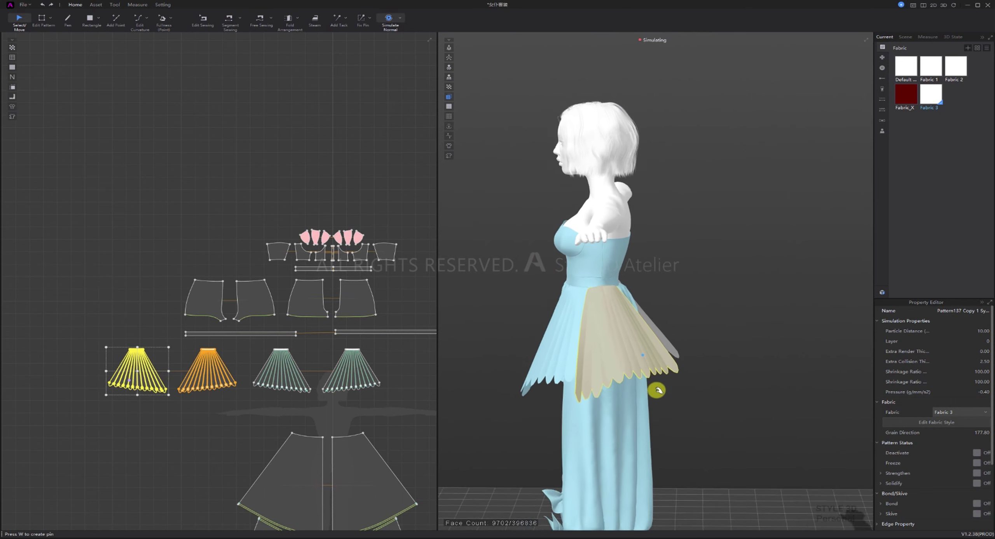
Set both shrinkage ratios of the two back skirt pieces to 130.
right_drag(730, 373, 644, 364)
scroll(669, 369, down, 3)
middle_drag(678, 374, 686, 303)
key(space)
shift+click(719, 251)
key(space)
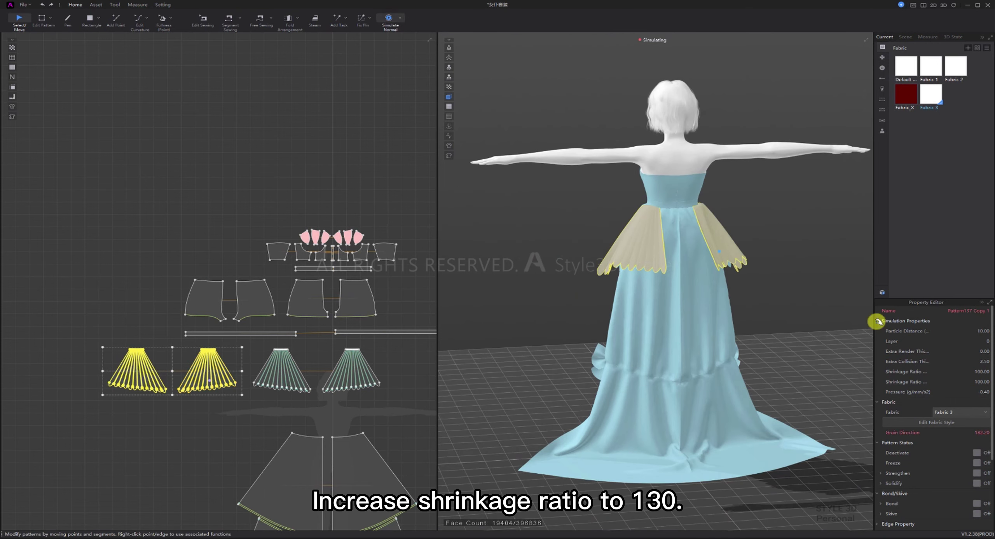
key(Return)
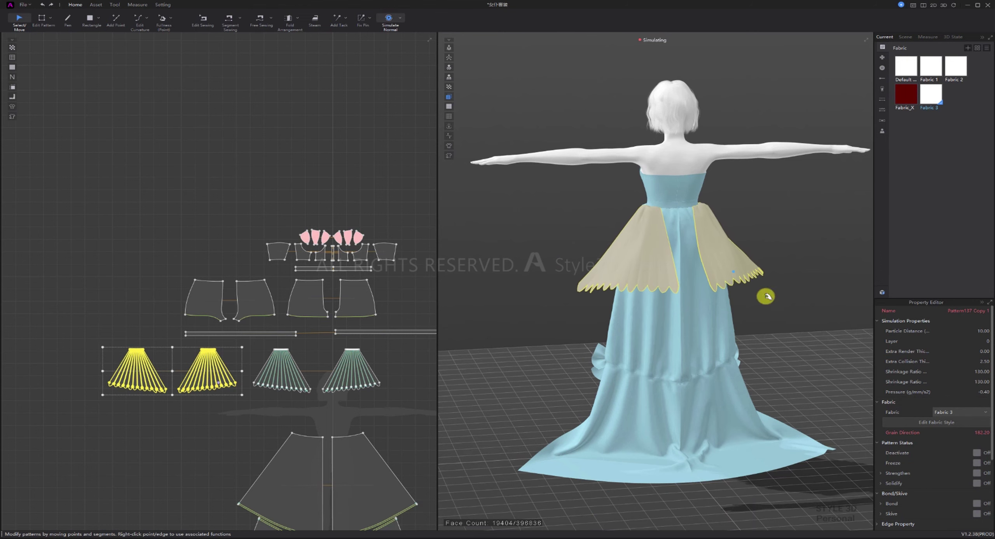
Unfreeze the two front pleated skirt pieces while the simulation runs.
right_drag(673, 347, 746, 317)
key(2)
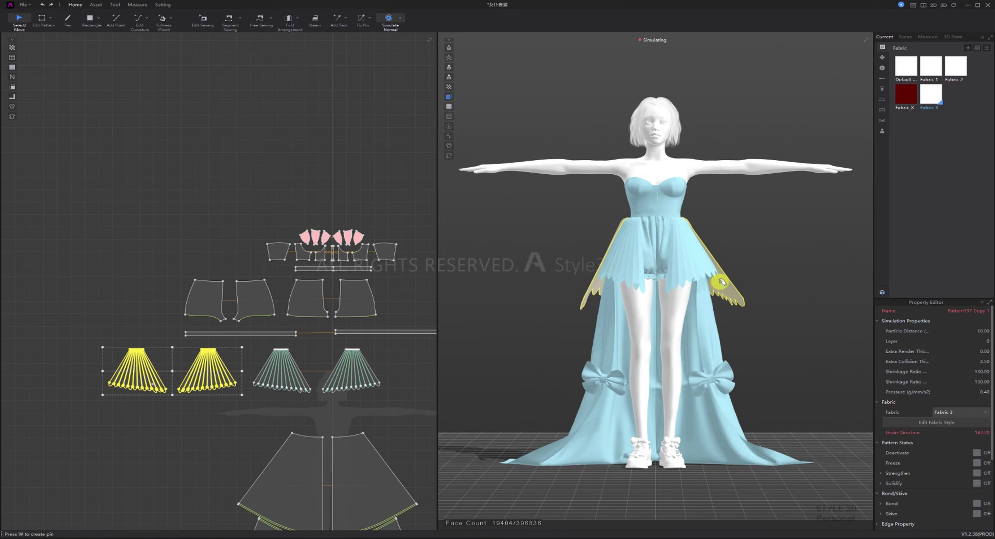
right_drag(725, 261, 756, 275)
click(693, 265)
shift+click(641, 259)
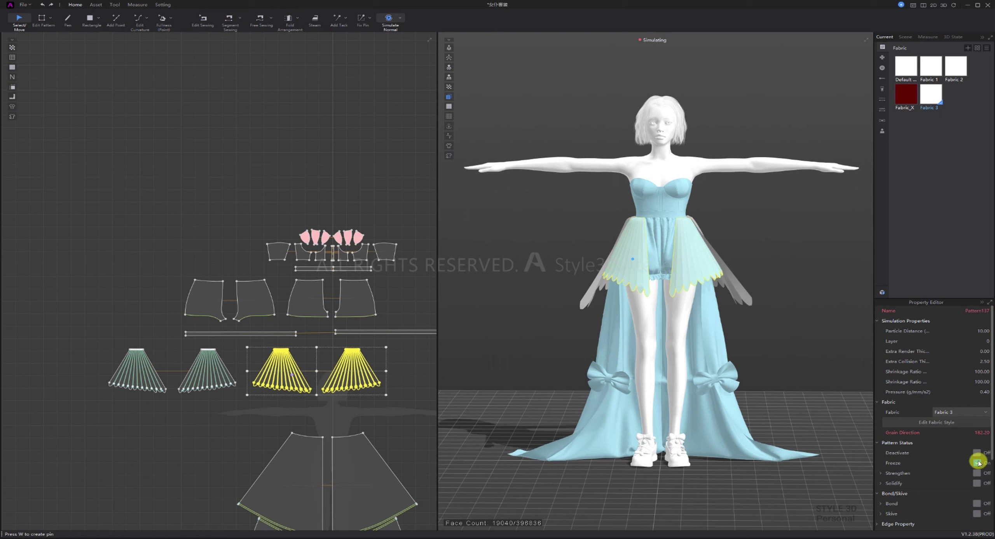
click(799, 362)
Adjust the drape of the mirrored back piece along its front edge and hem in simulation.
click(730, 282)
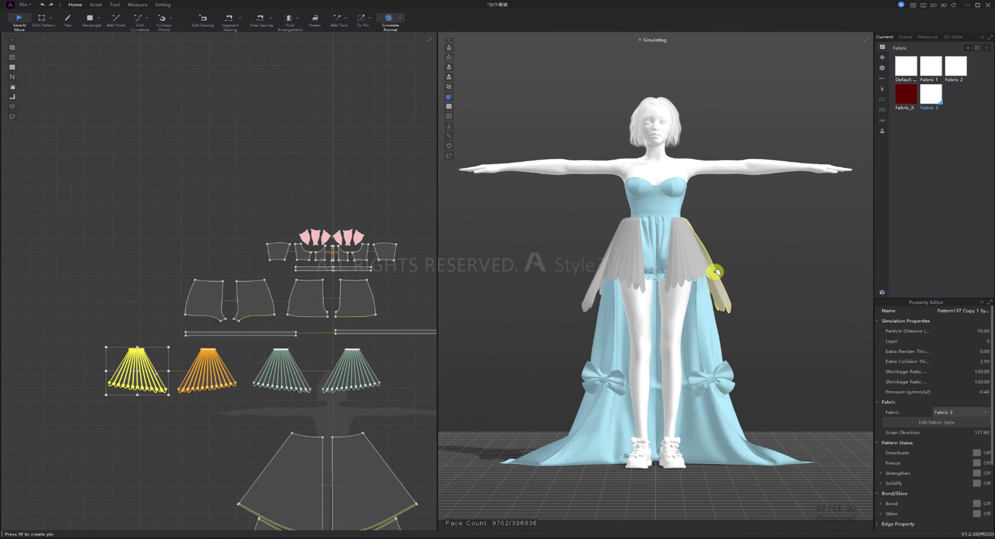
right_drag(718, 272, 677, 289)
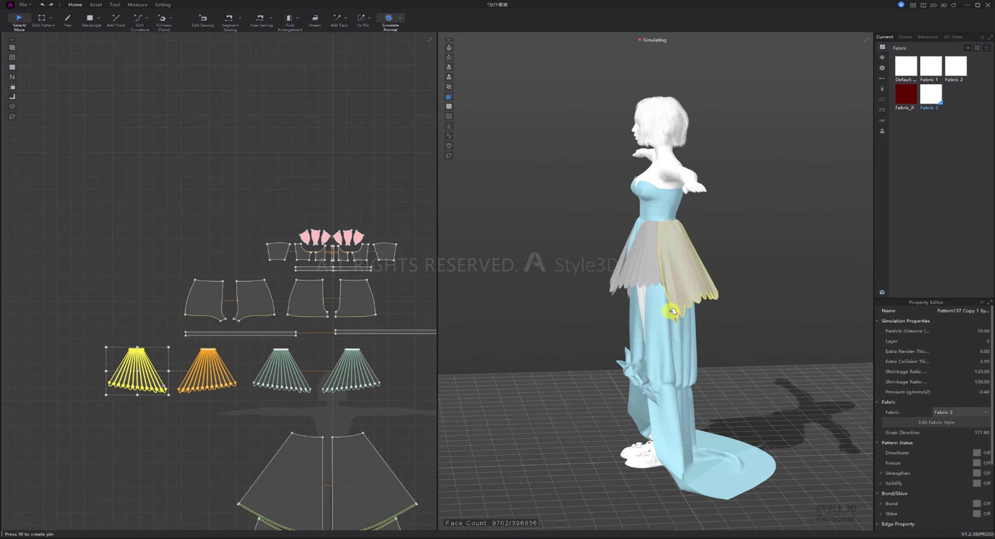
drag(676, 312, 680, 311)
right_drag(679, 311, 642, 319)
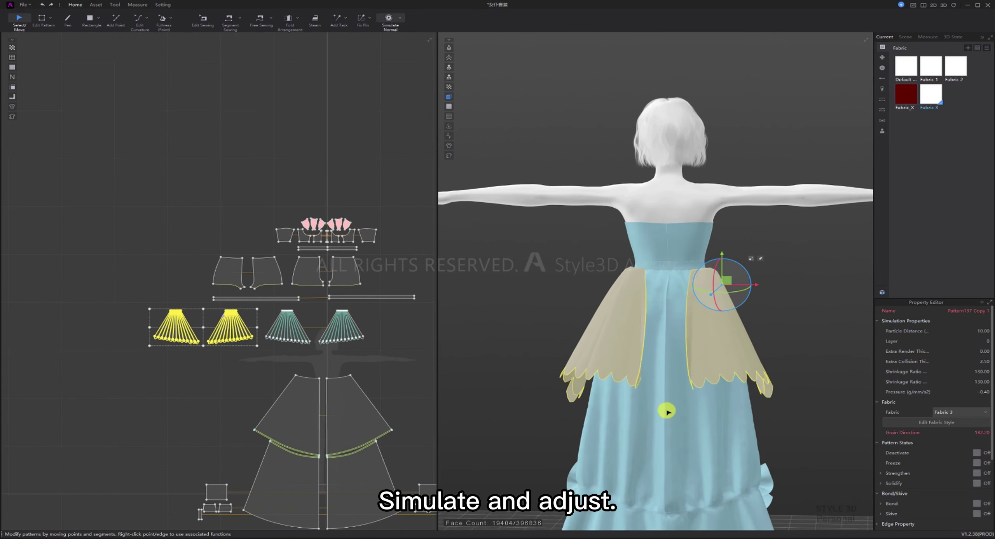
Select the middle fold line of every pleat on the flipped back pattern and readjust their fold angle in simulation.
click(151, 379)
scroll(153, 373, up, 3)
click(39, 18)
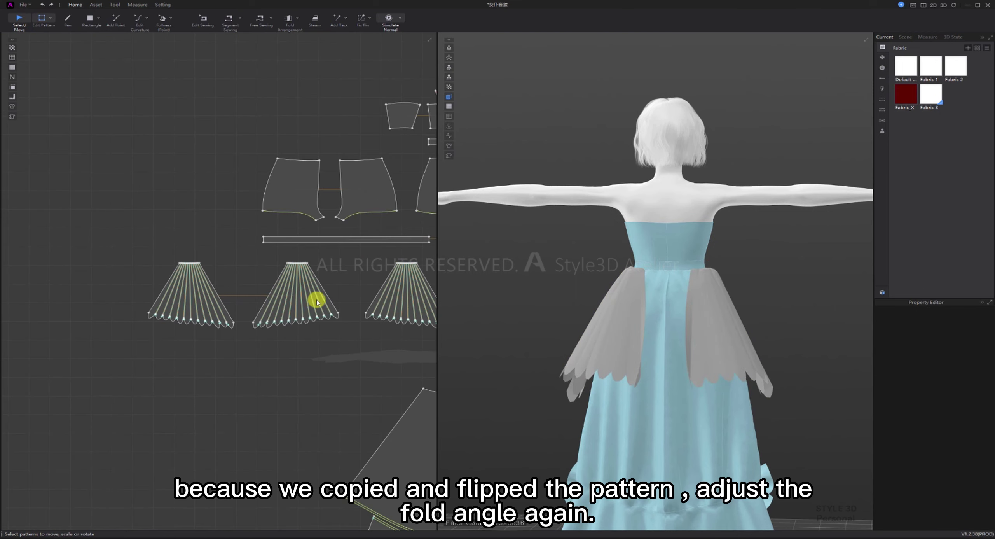
scroll(329, 298, up, 6)
key(z)
click(311, 311)
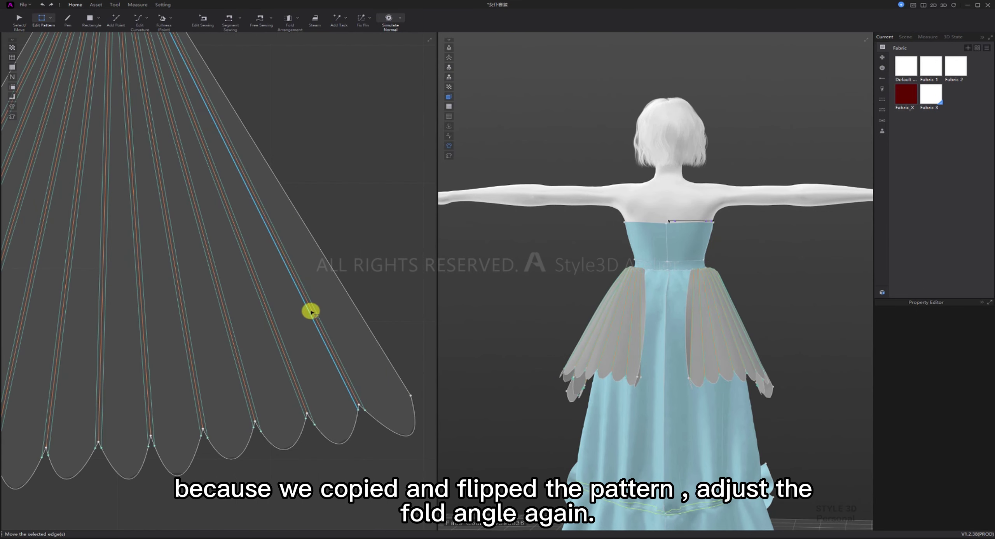
click(312, 310)
shift+click(275, 333)
shift+click(235, 353)
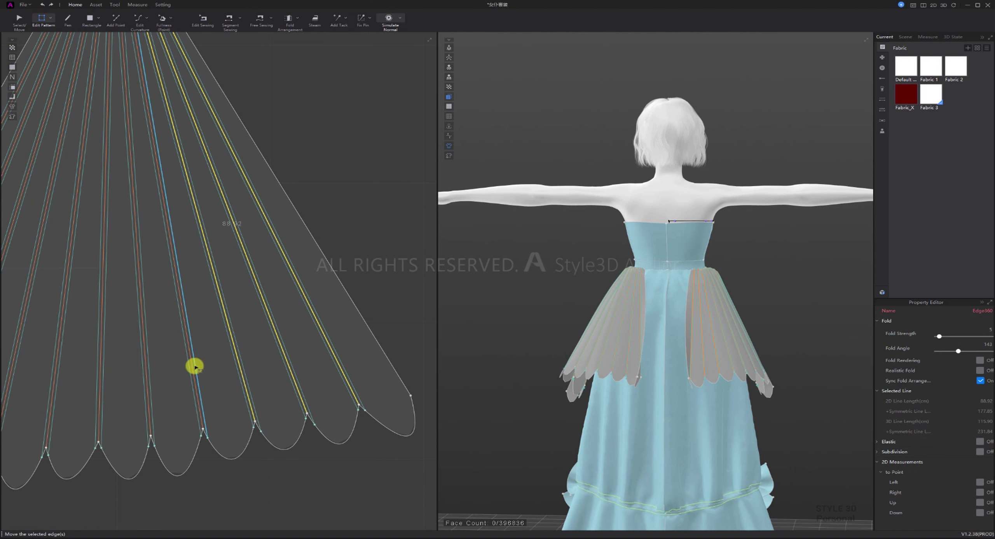
shift+click(193, 367)
shift+click(133, 370)
shift+click(100, 370)
middle_drag(100, 370, 315, 346)
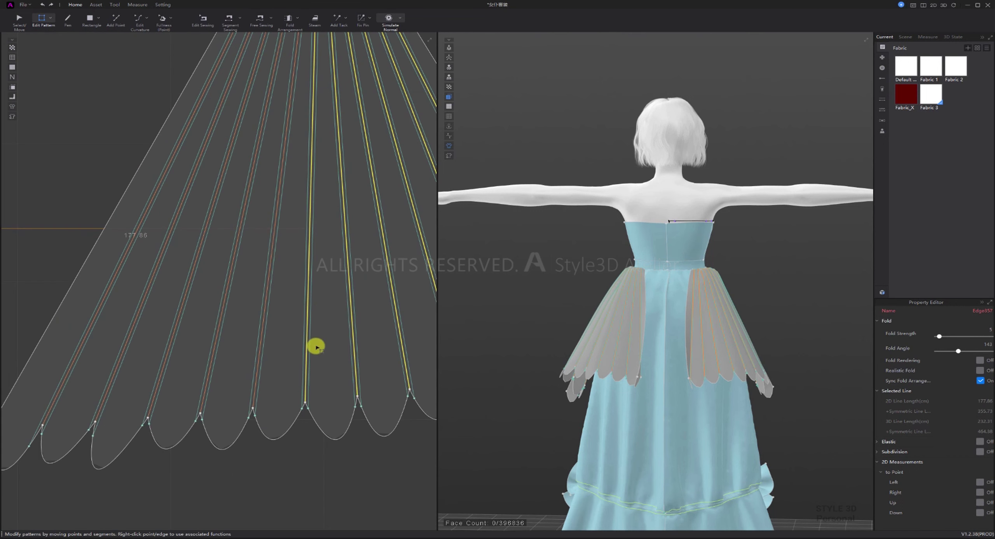
click(267, 347)
shift+click(206, 335)
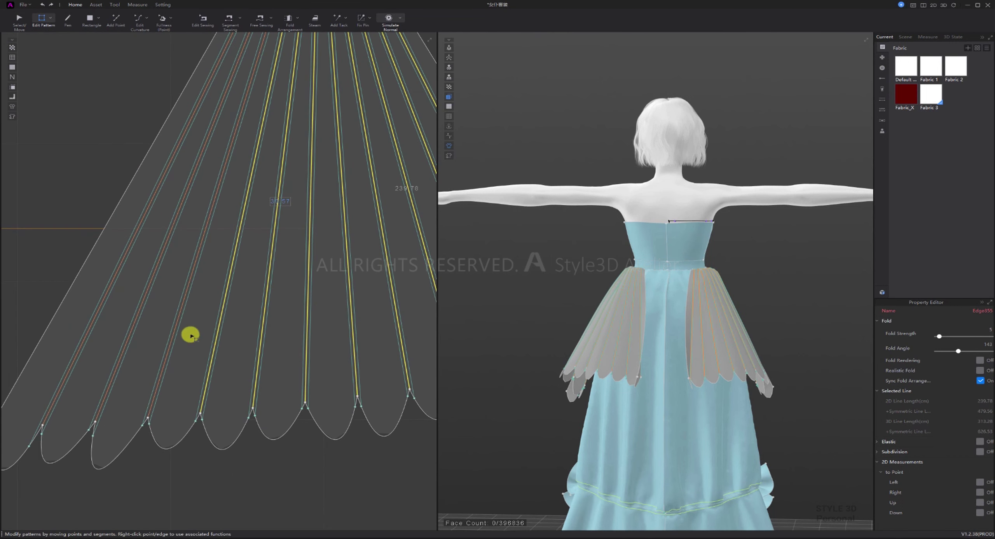
shift+click(171, 329)
shift+click(136, 321)
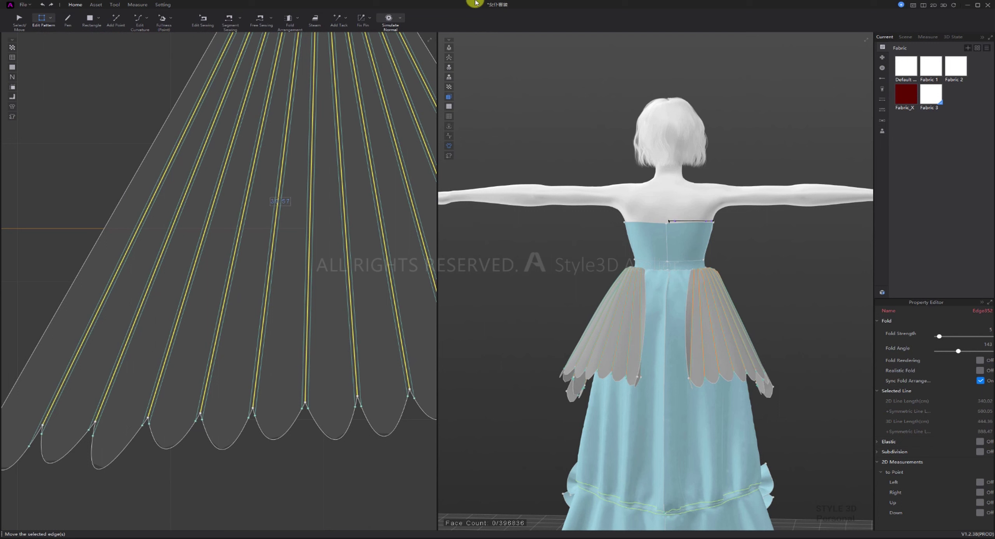
click(388, 19)
click(957, 351)
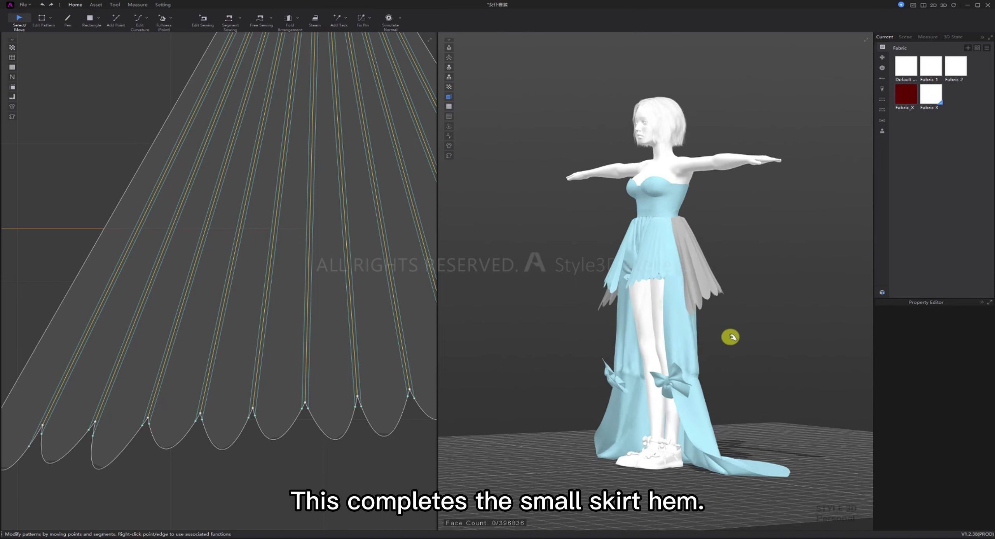
Inspect the overskirt from the front and run a brief simulation to settle it.
right_drag(730, 337, 549, 339)
key(2)
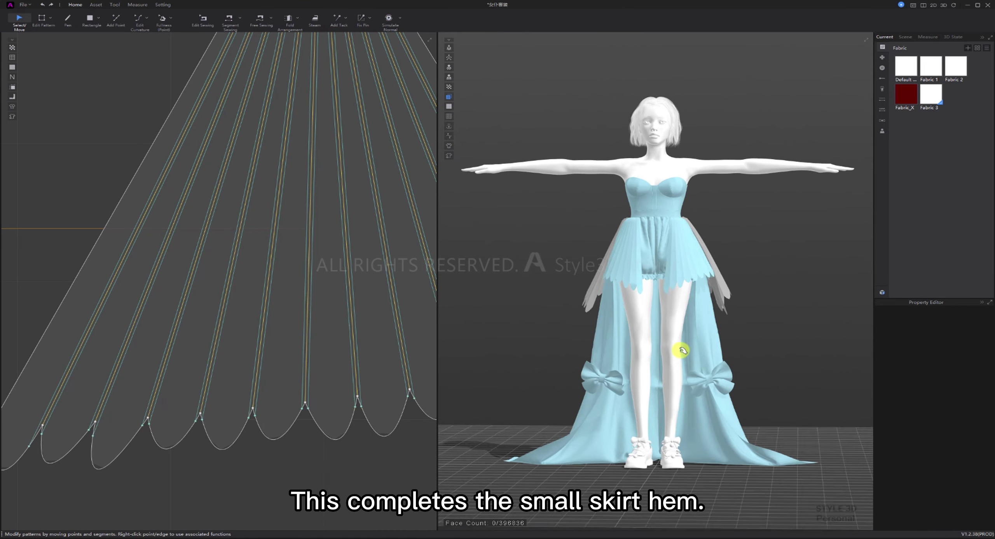
key(space)
scroll(291, 308, down, 8)
scroll(290, 308, down, 5)
click(389, 22)
Freeze the two back pleated skirt patterns.
key(z)
middle_drag(262, 184, 210, 182)
scroll(261, 336, up, 2)
click(18, 25)
drag(260, 333, 130, 287)
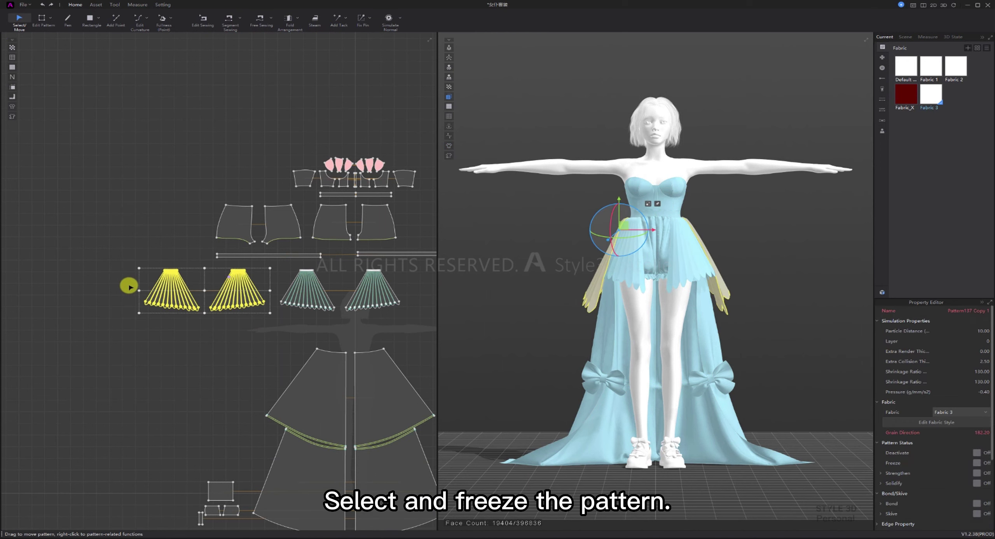
click(977, 463)
click(827, 380)
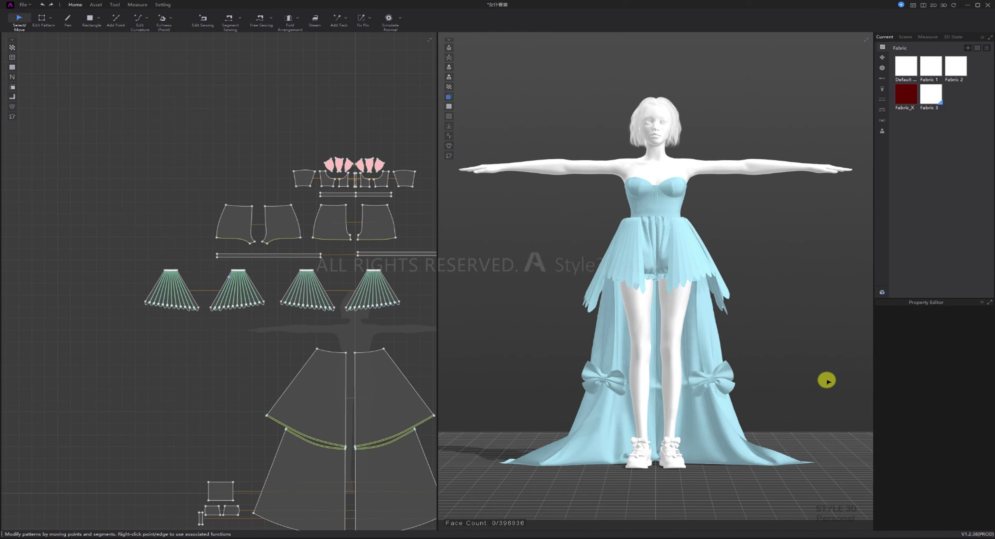